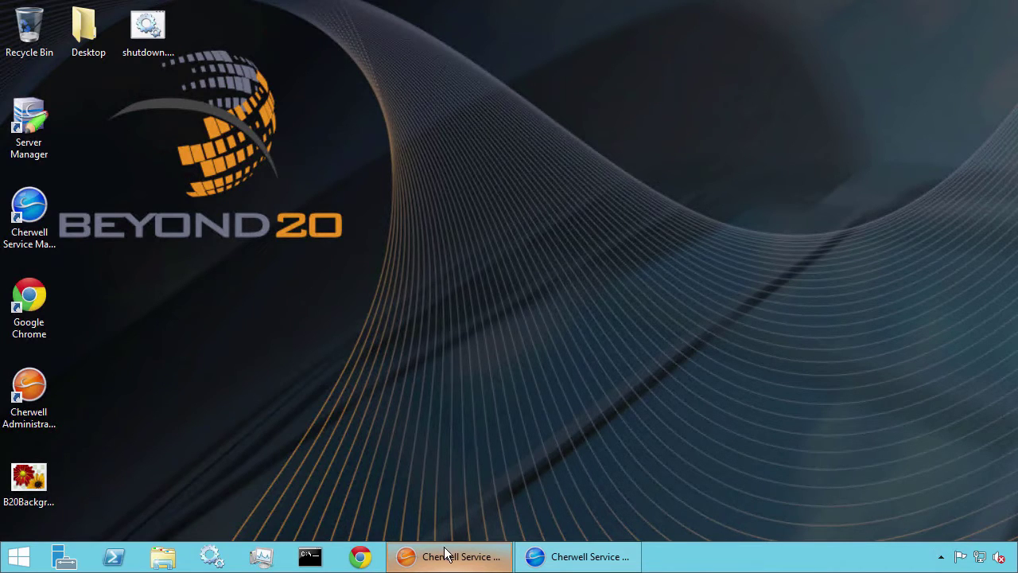
# Step: Switch to Cherwell Service Management Administrator and view the Demo Blueprint's publishing options without publishing
pyautogui.click(443, 556)
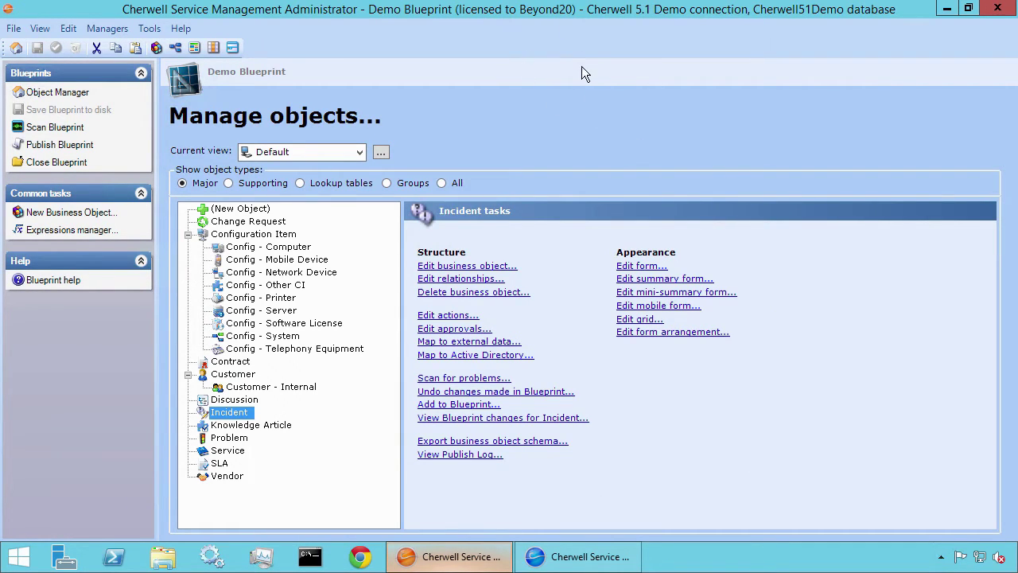
pyautogui.click(56, 144)
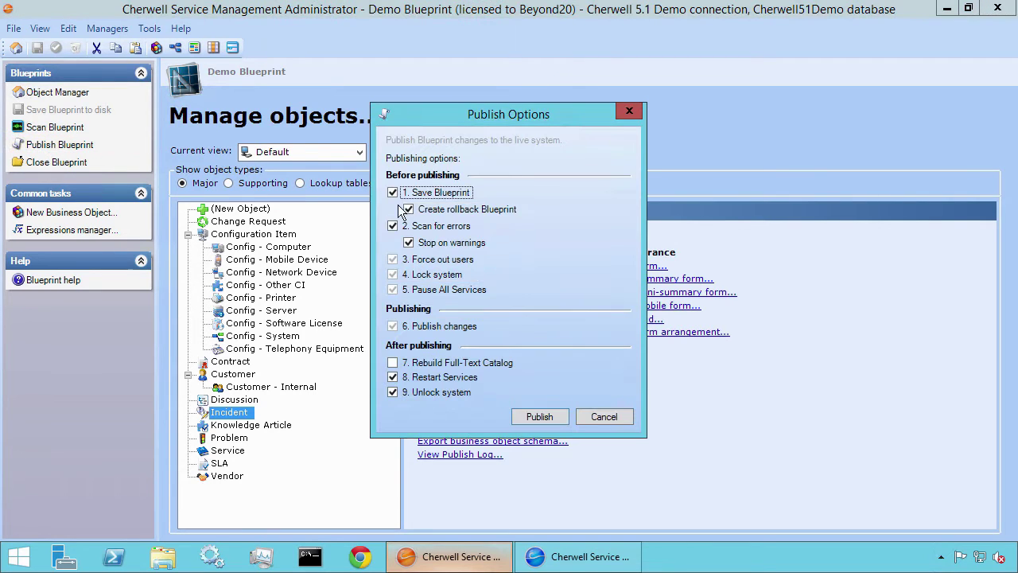
pyautogui.click(603, 416)
# Step: Close and reopen the Demo blueprint, and open the Incident object's default form for editing
pyautogui.click(108, 161)
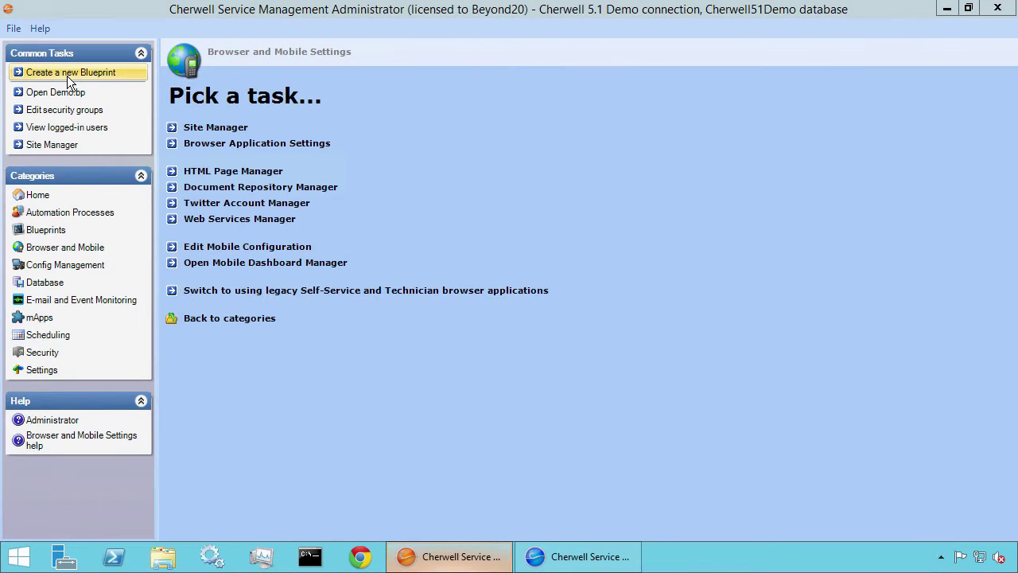
pyautogui.click(66, 90)
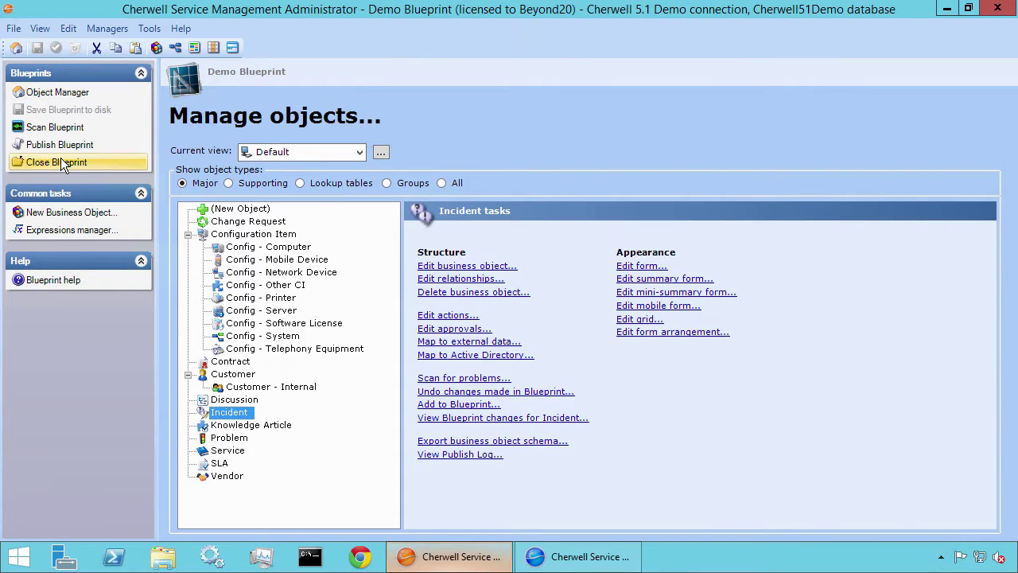
pyautogui.click(643, 268)
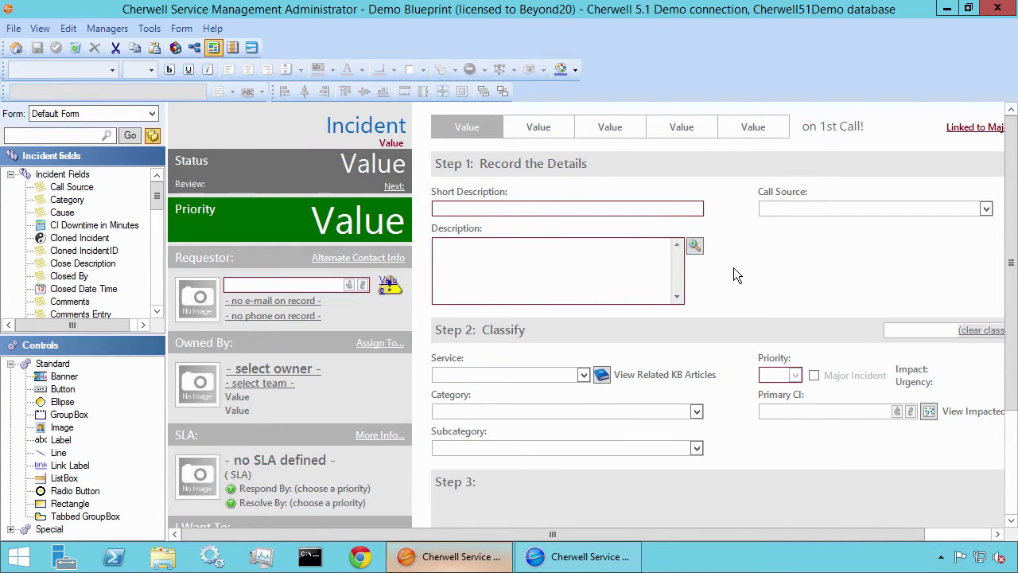
pyautogui.click(517, 370)
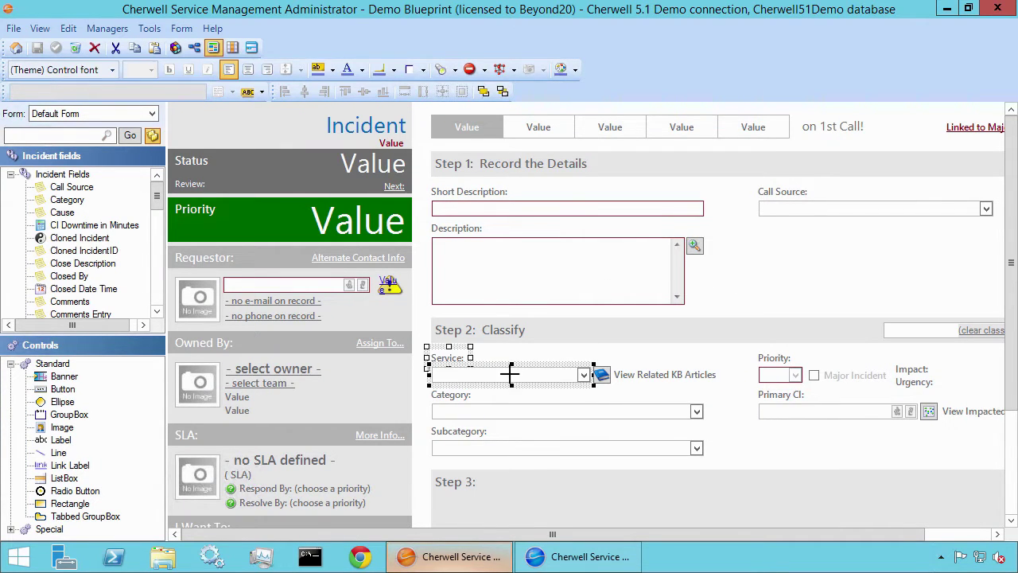
pyautogui.click(726, 304)
# Step: Add a button to the Incident form beside the Description field, label it "Update Service" and widen it to fit
pyautogui.click(66, 390)
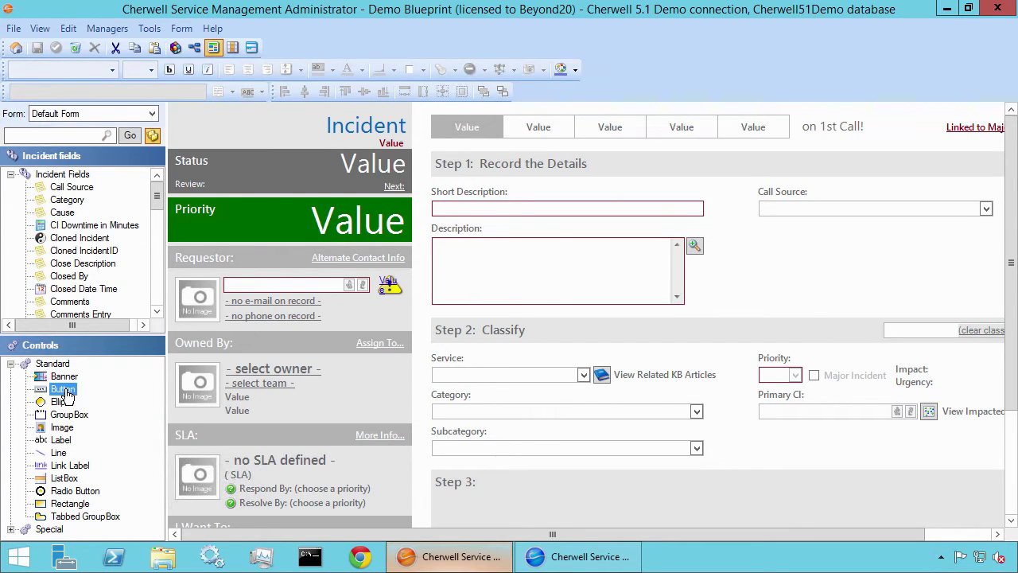
pyautogui.moveTo(68, 393); pyautogui.dragTo(733, 285)
pyautogui.doubleClick(47, 92)
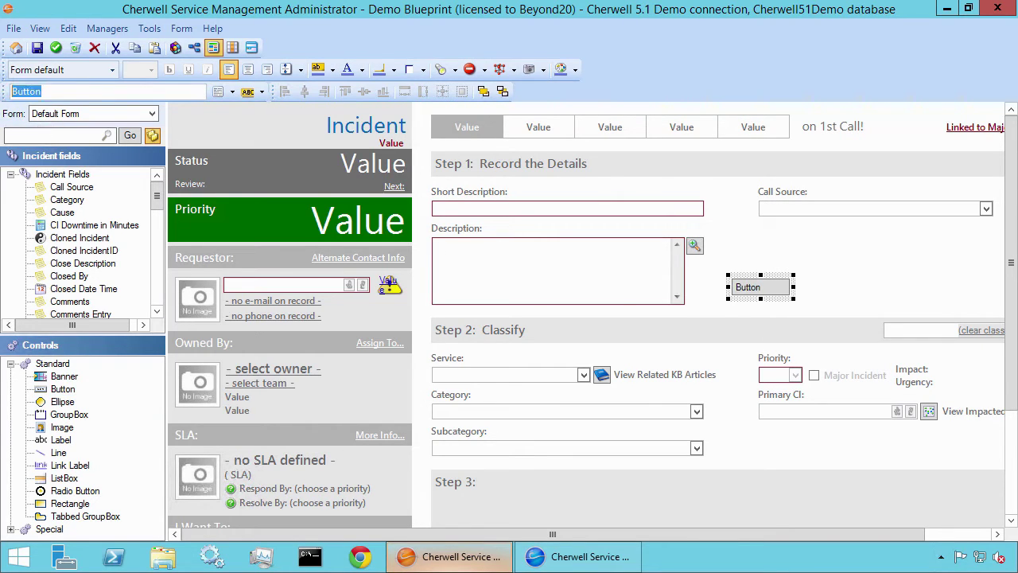
pyautogui.write('Update Service')
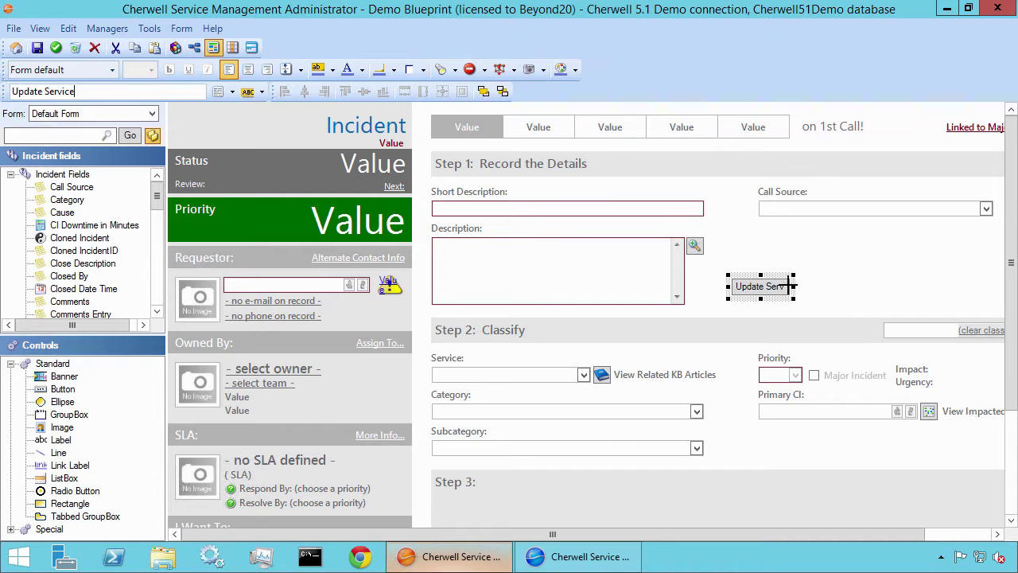
pyautogui.moveTo(794, 286); pyautogui.dragTo(813, 286)
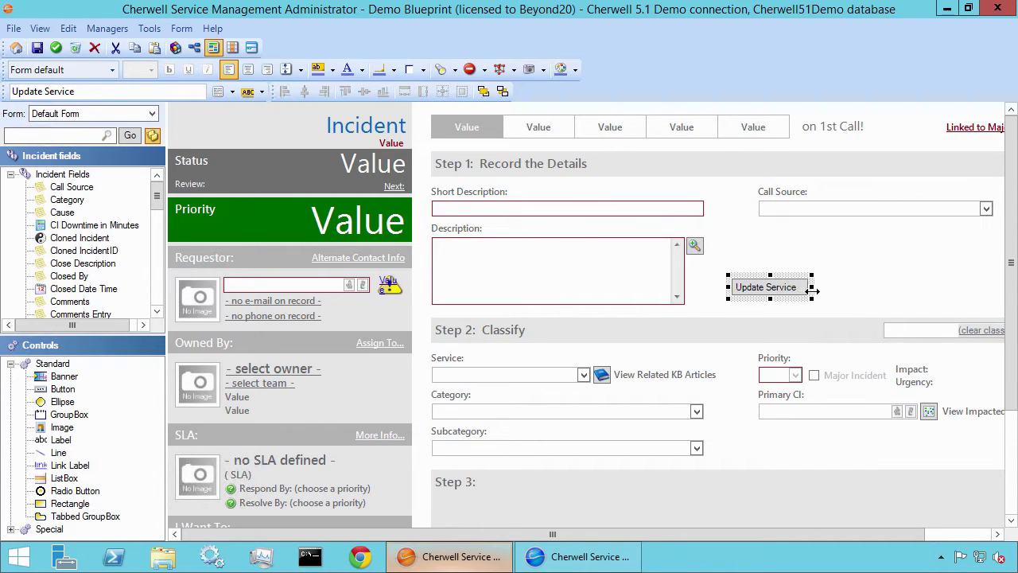
pyautogui.click(766, 271)
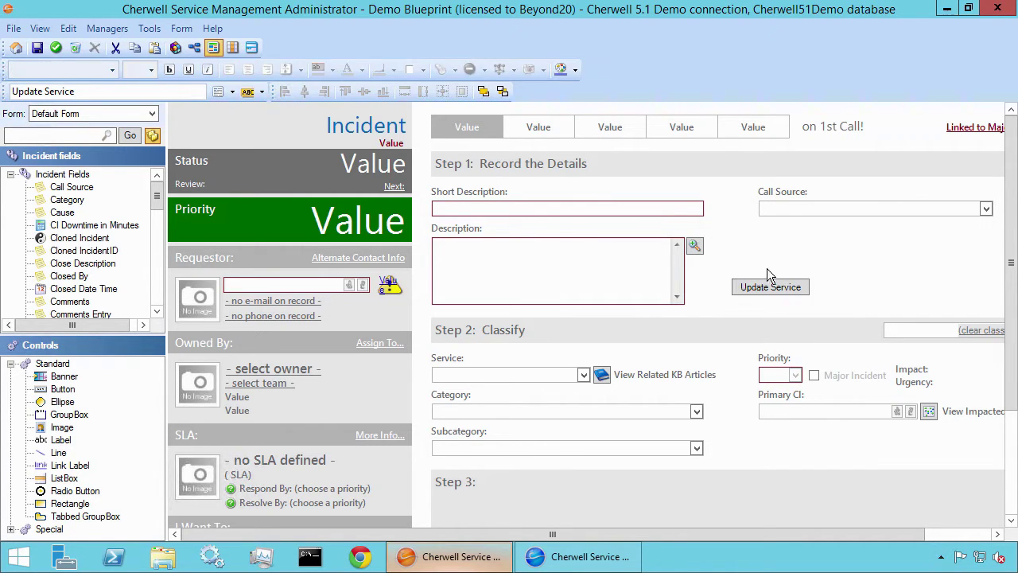
# Step: Open the action chooser from the Update Service button's control properties and show the Blueprint One-Steps for Incident
pyautogui.click(769, 286)
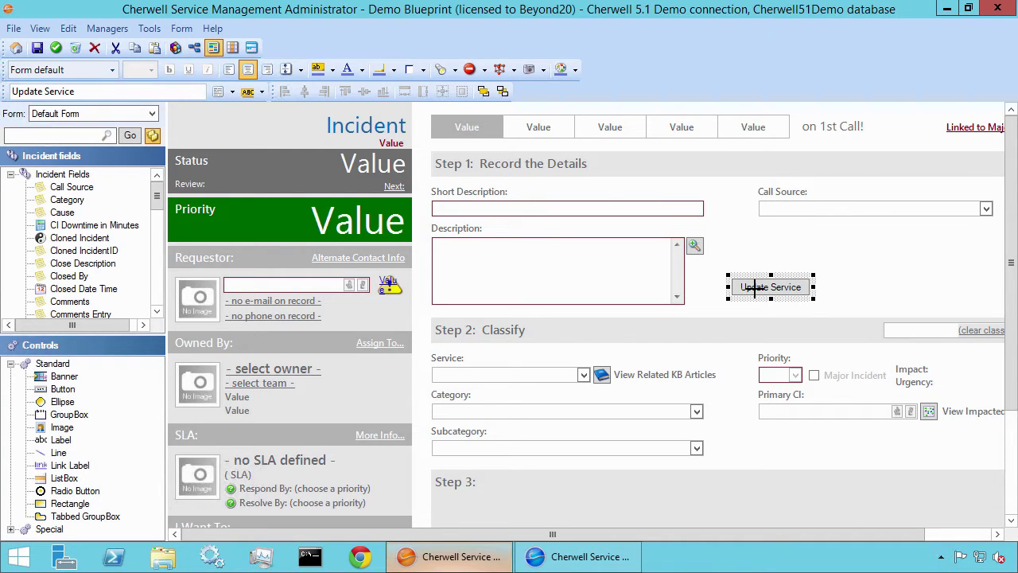
pyautogui.rightClick(754, 288)
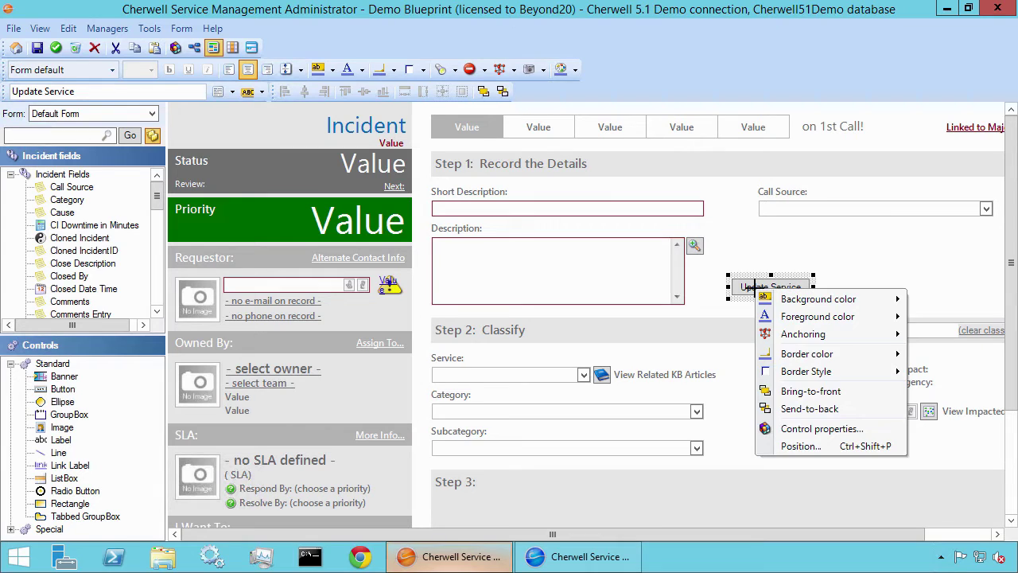
pyautogui.click(818, 429)
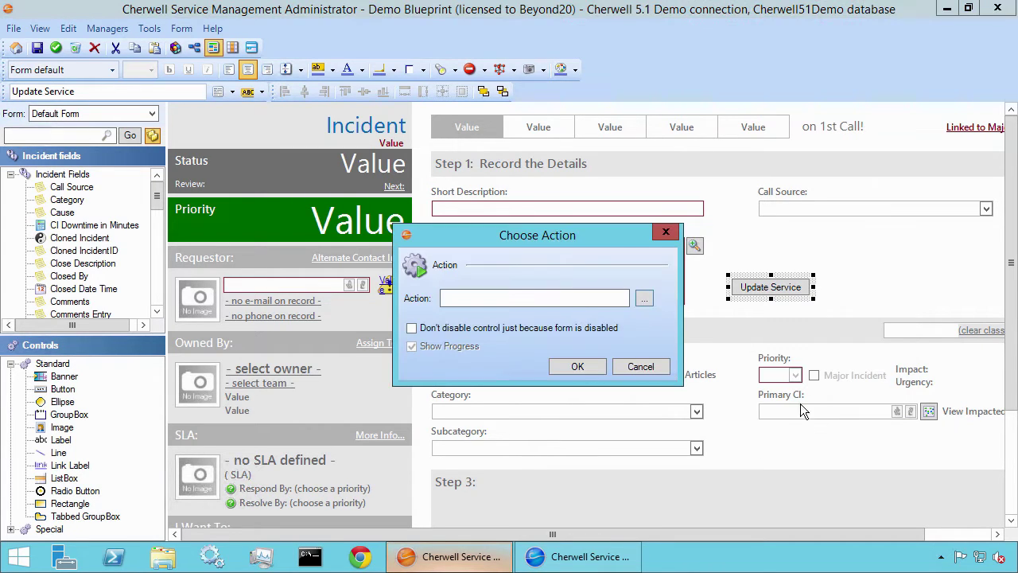
pyautogui.click(645, 298)
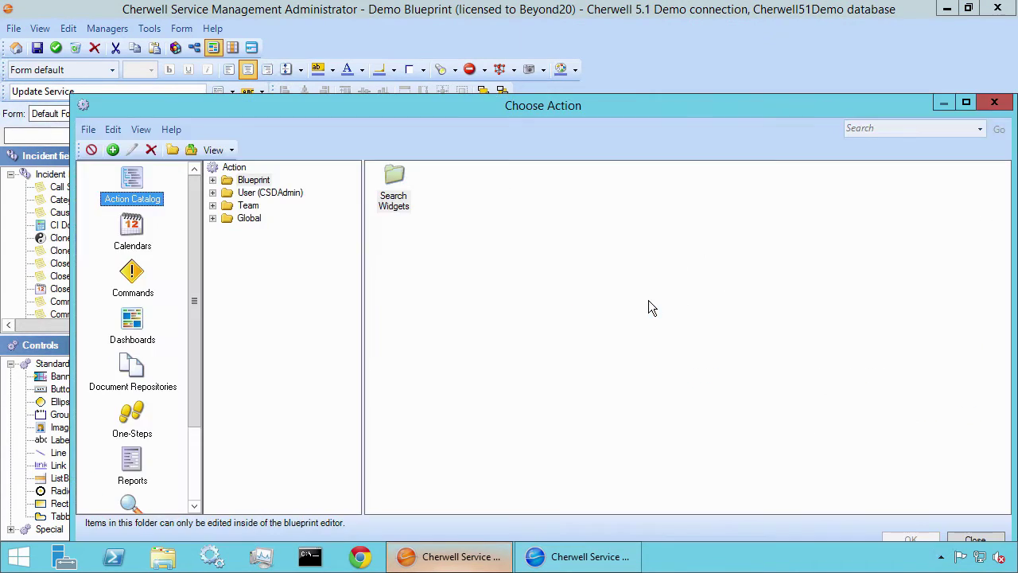
pyautogui.click(132, 418)
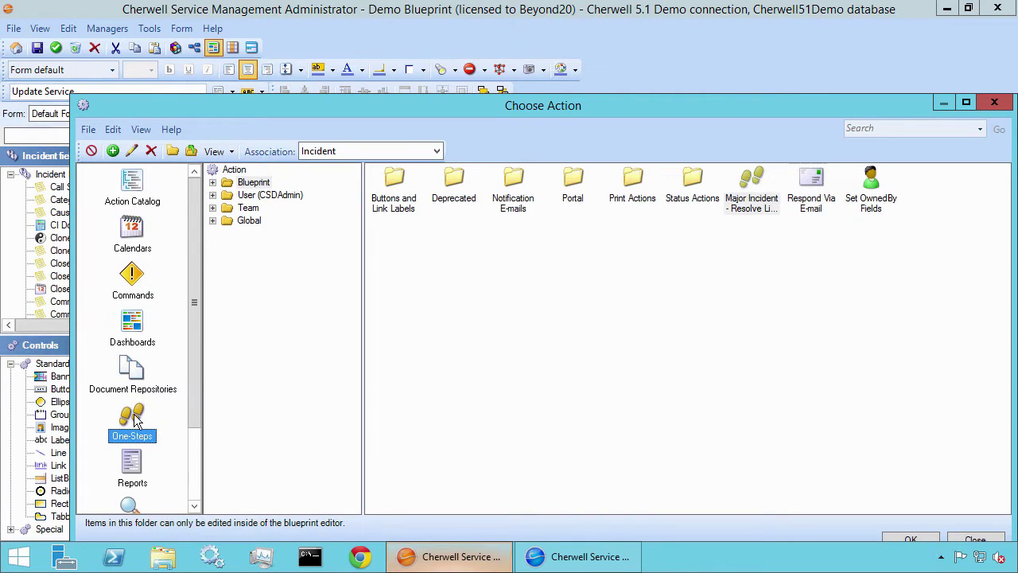
pyautogui.click(256, 184)
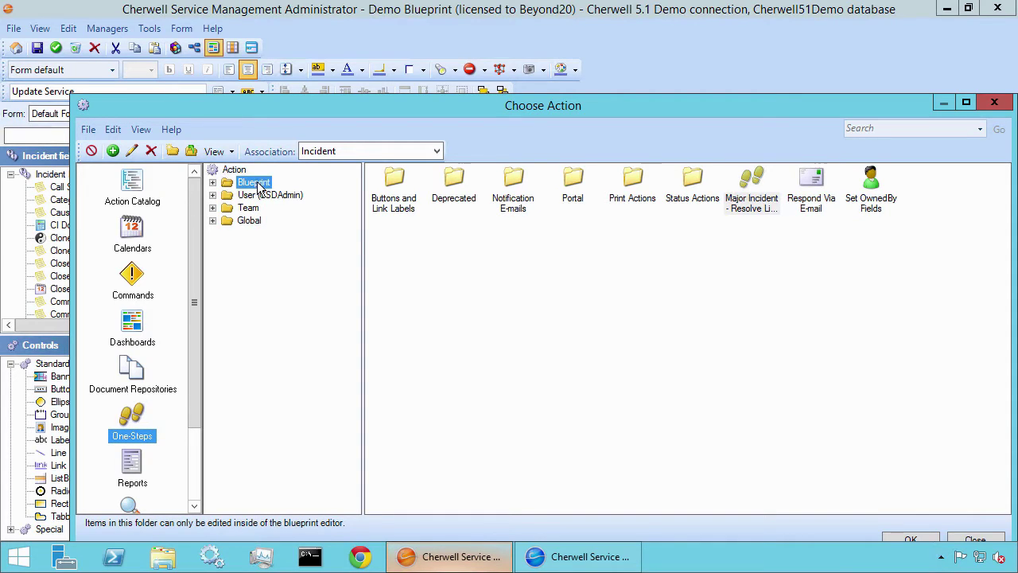
# Step: Create a new Blueprint One-Step for Incident named "Prompt for Service"
pyautogui.rightClick(408, 236)
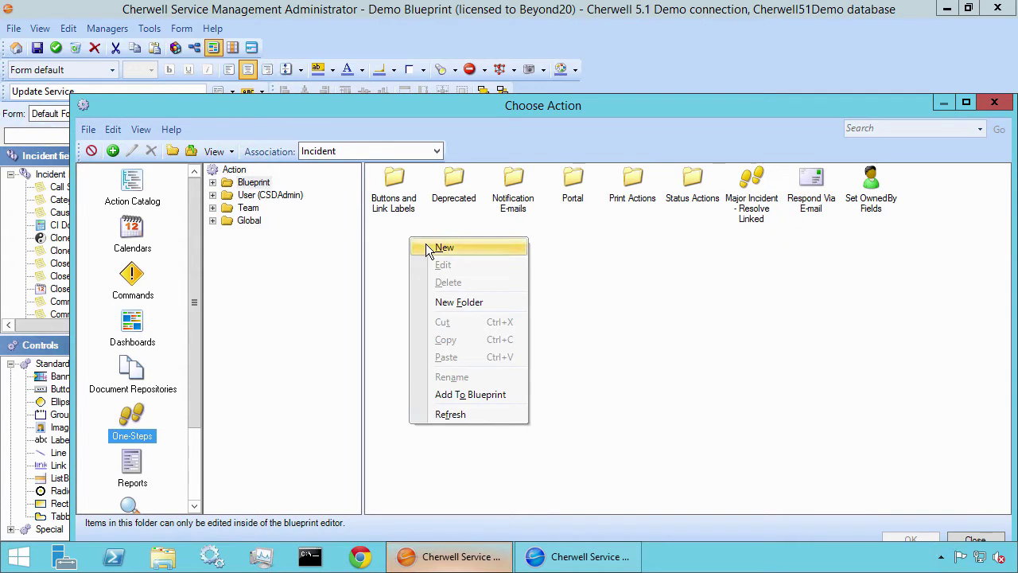
pyautogui.click(430, 248)
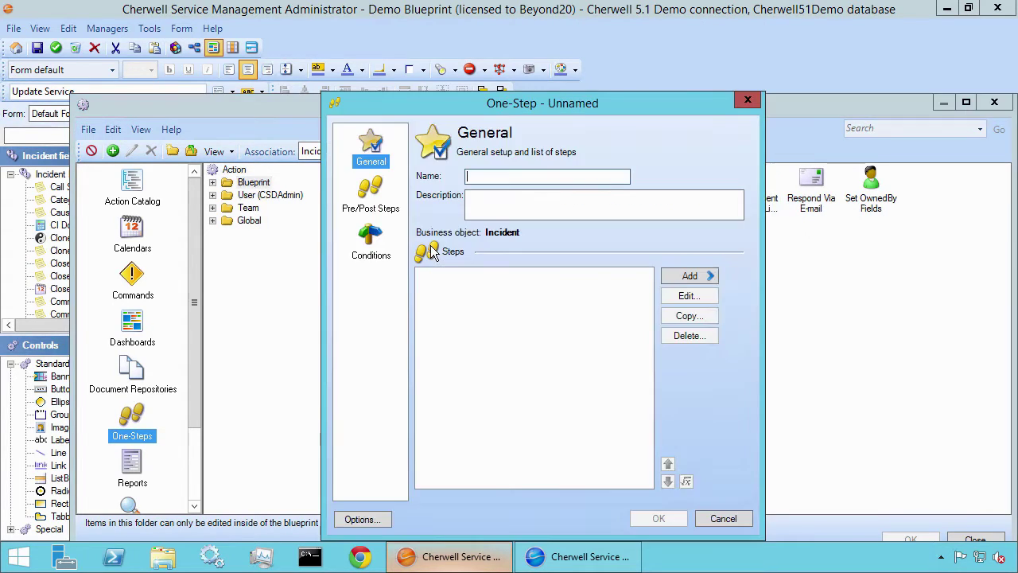
pyautogui.write('Pr')
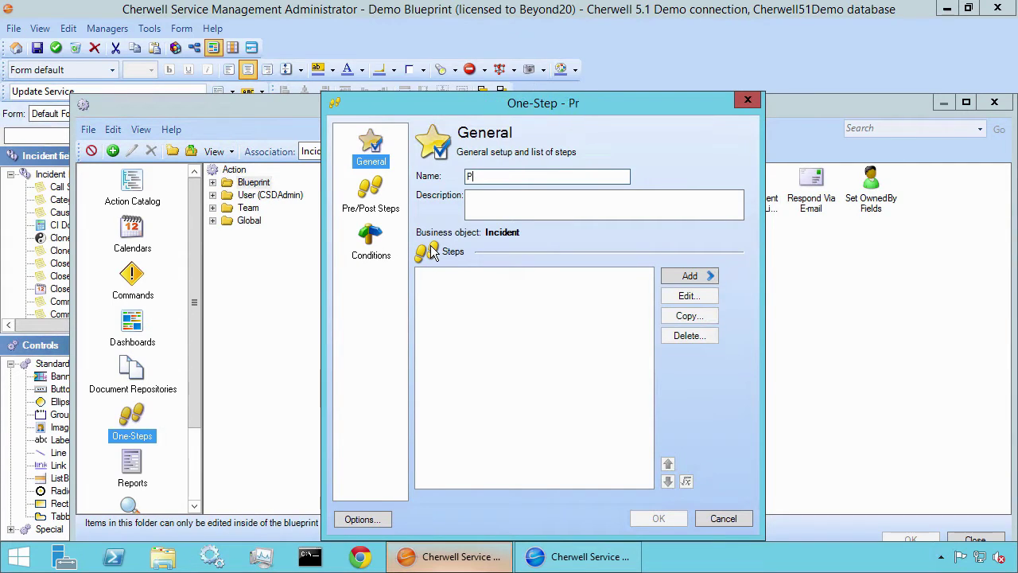
pyautogui.write('ompt for Service')
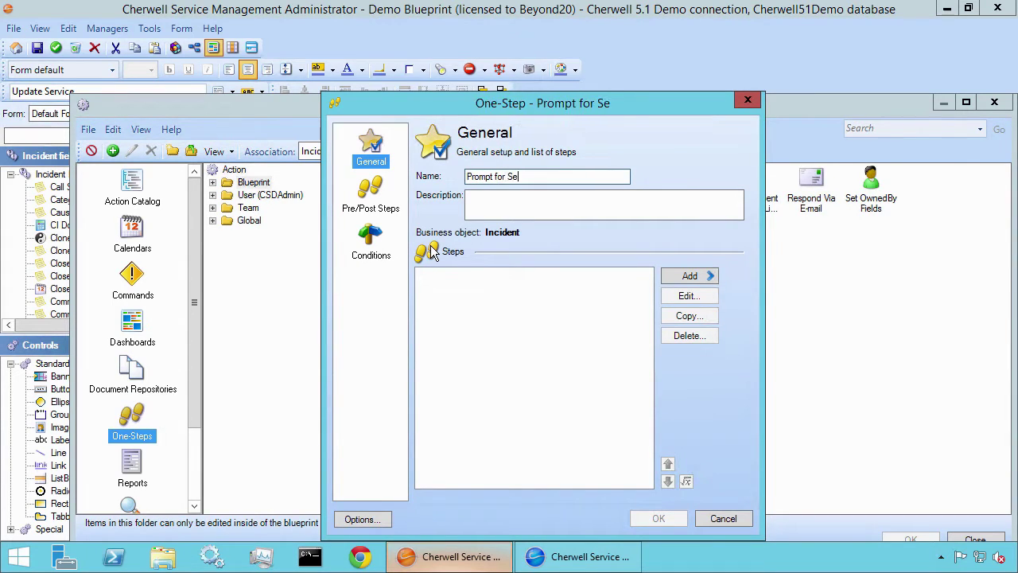
# Step: Add an Update a Business Object step to the One-Step and set the Incident's Service field by template
pyautogui.click(704, 281)
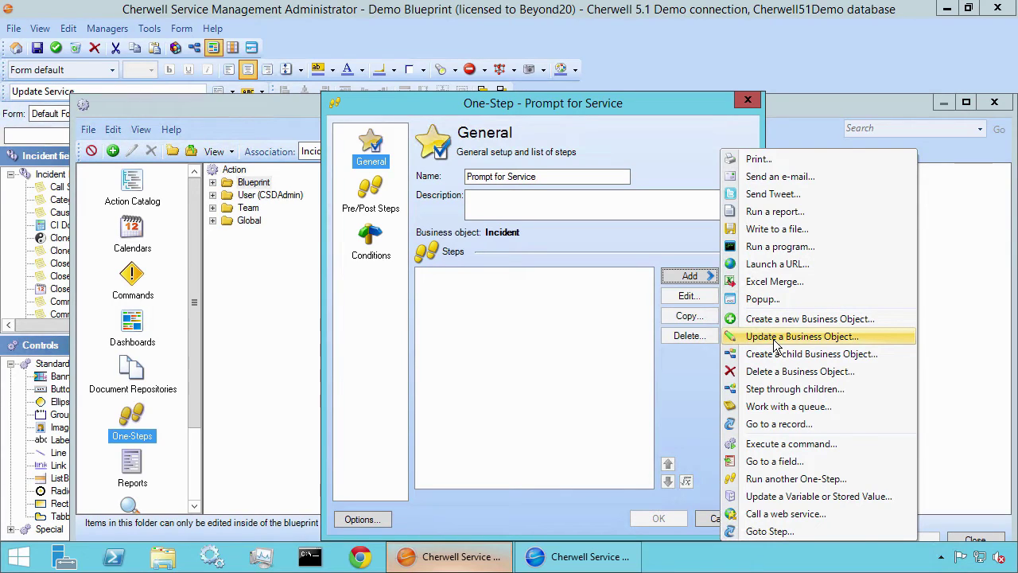
pyautogui.click(775, 337)
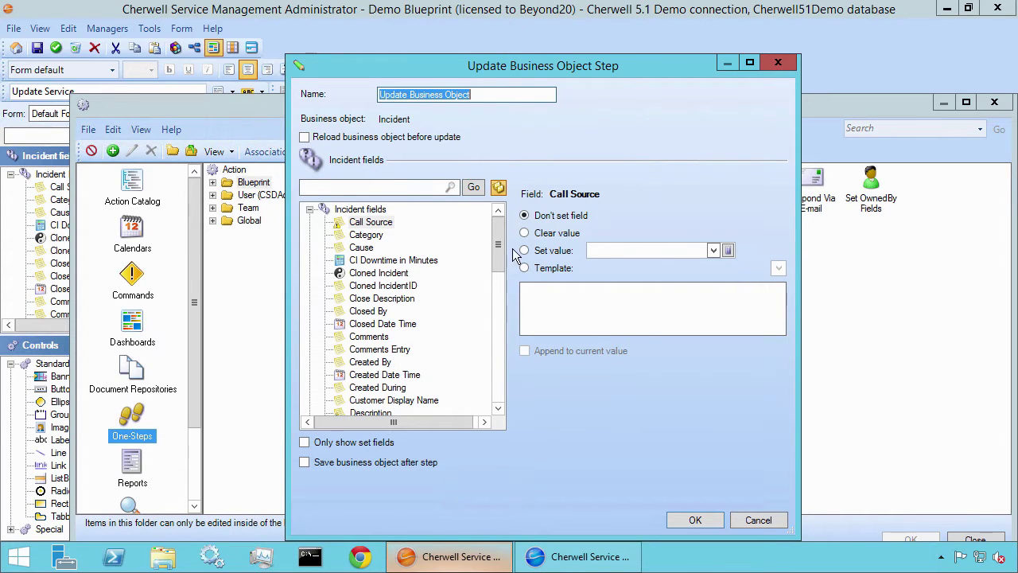
pyautogui.moveTo(499, 245); pyautogui.dragTo(500, 325)
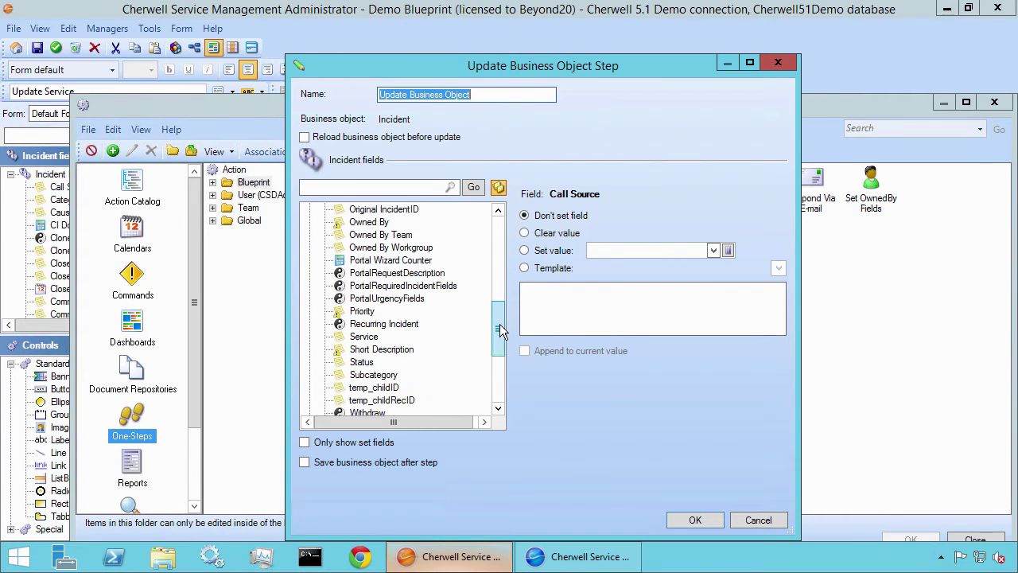
pyautogui.click(368, 338)
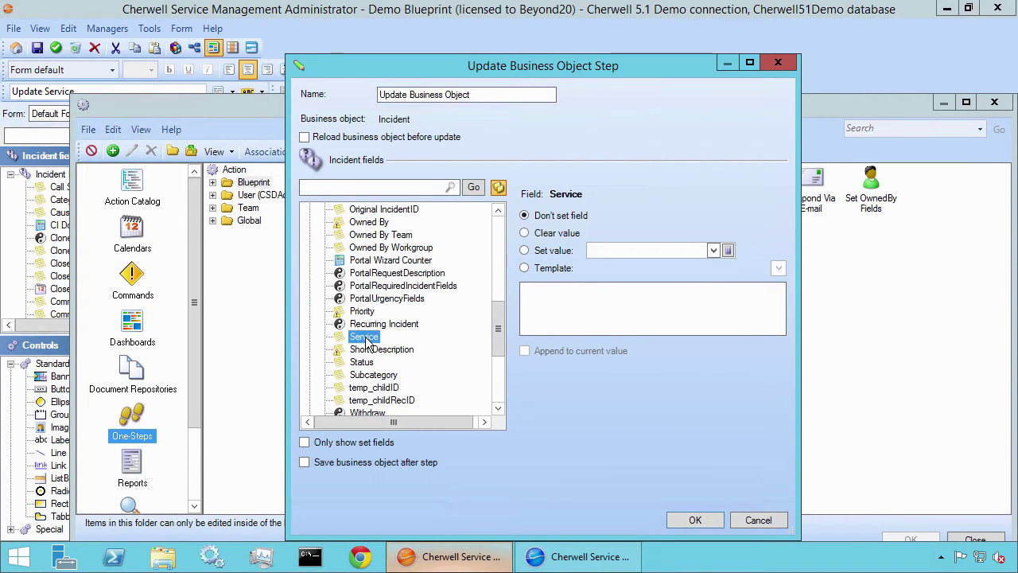
pyautogui.click(552, 270)
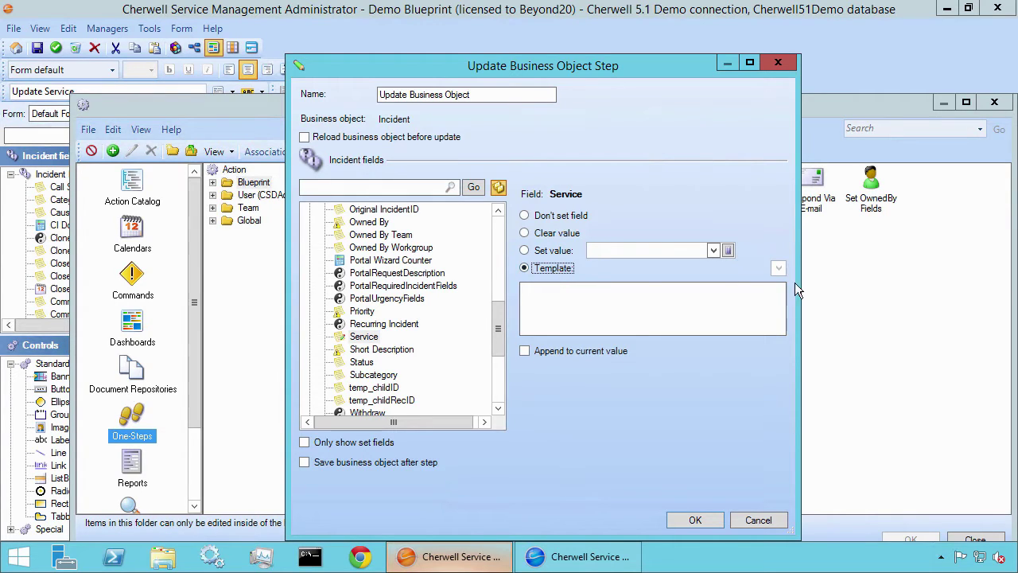
pyautogui.click(664, 297)
# Step: Start defining a new prompt as the Service field's template value
pyautogui.click(779, 270)
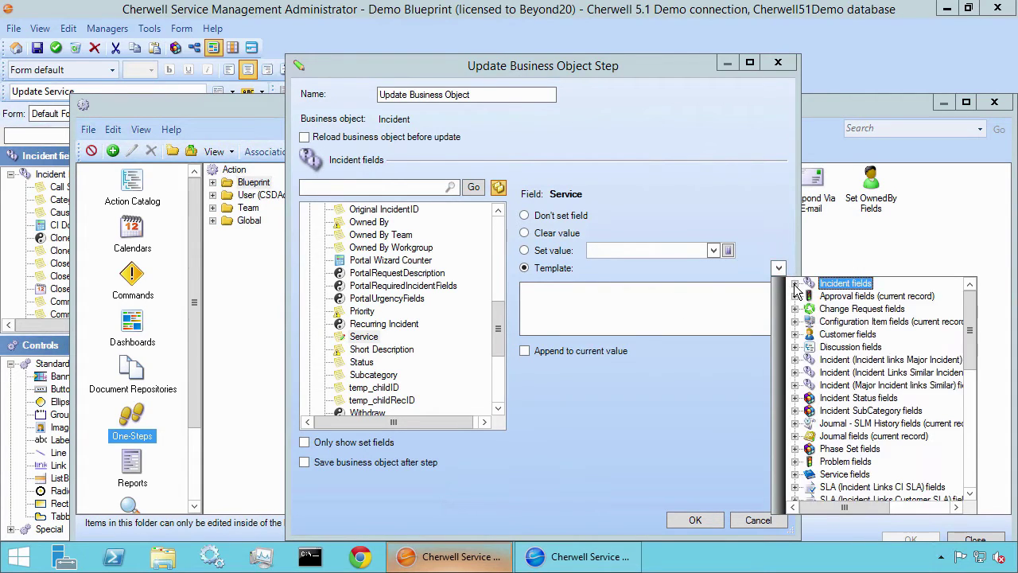
pyautogui.click(794, 283)
pyautogui.moveTo(970, 332); pyautogui.dragTo(980, 442)
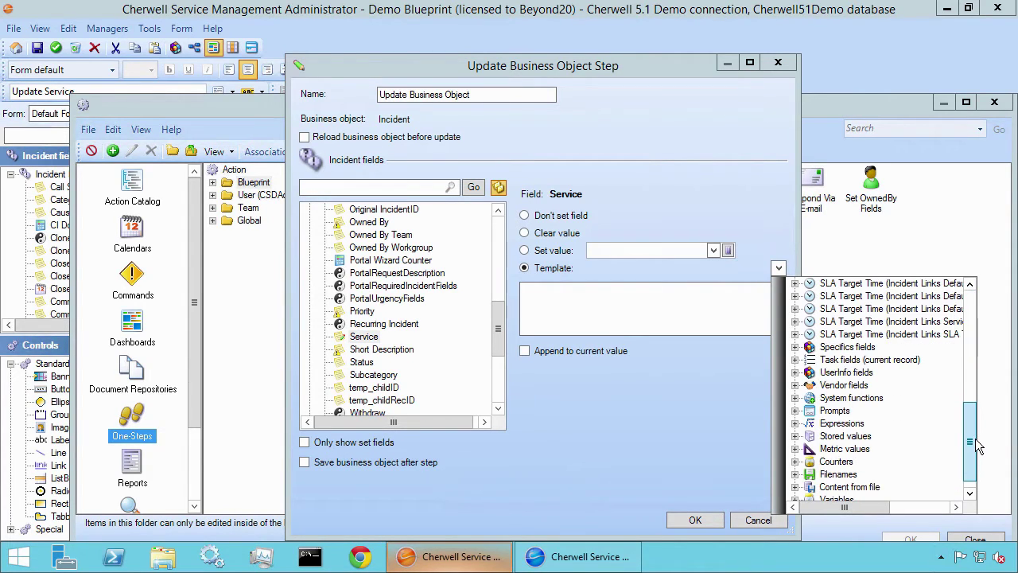
pyautogui.doubleClick(835, 410)
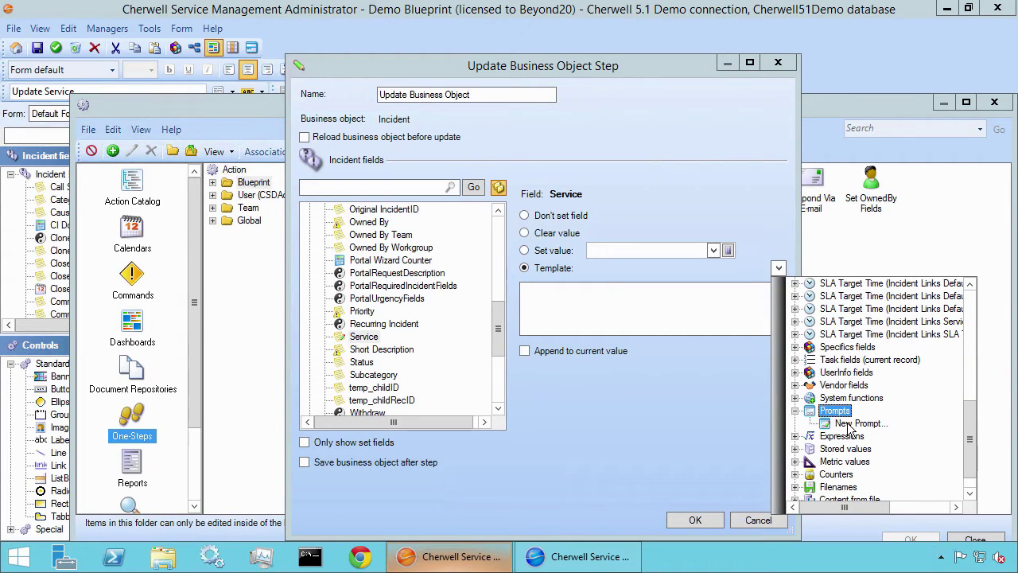
pyautogui.doubleClick(848, 426)
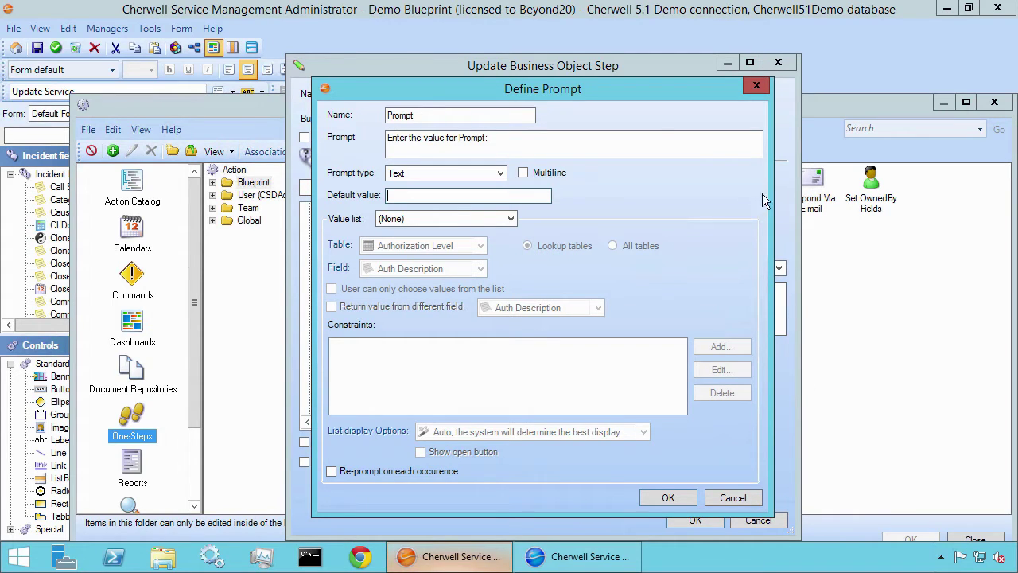
# Step: Name the prompt "Prompt for Service" and set its prompt text to "Please enter the new Service:"
pyautogui.moveTo(432, 116); pyautogui.dragTo(366, 118)
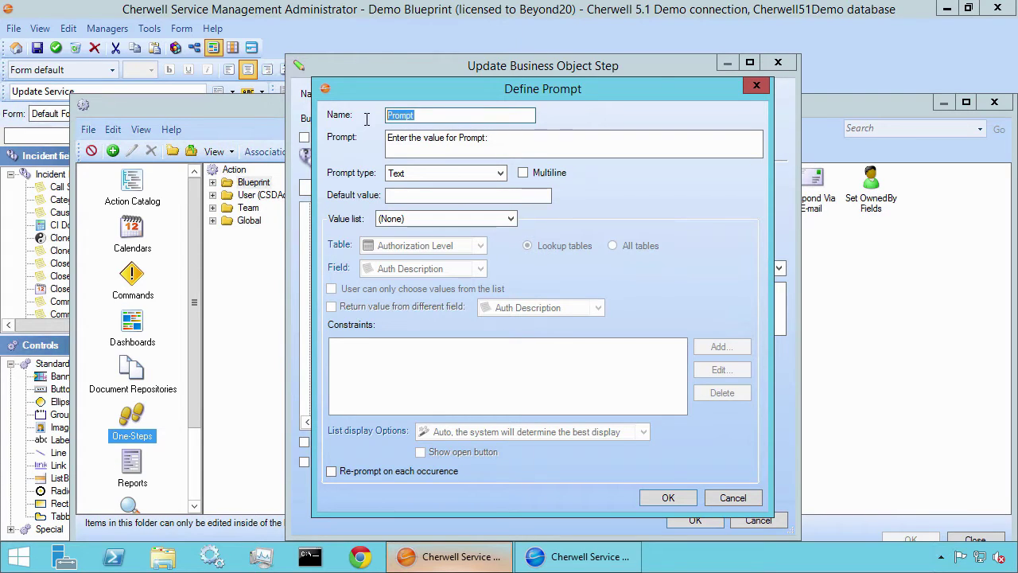
pyautogui.press('End')
pyautogui.write('for Service')
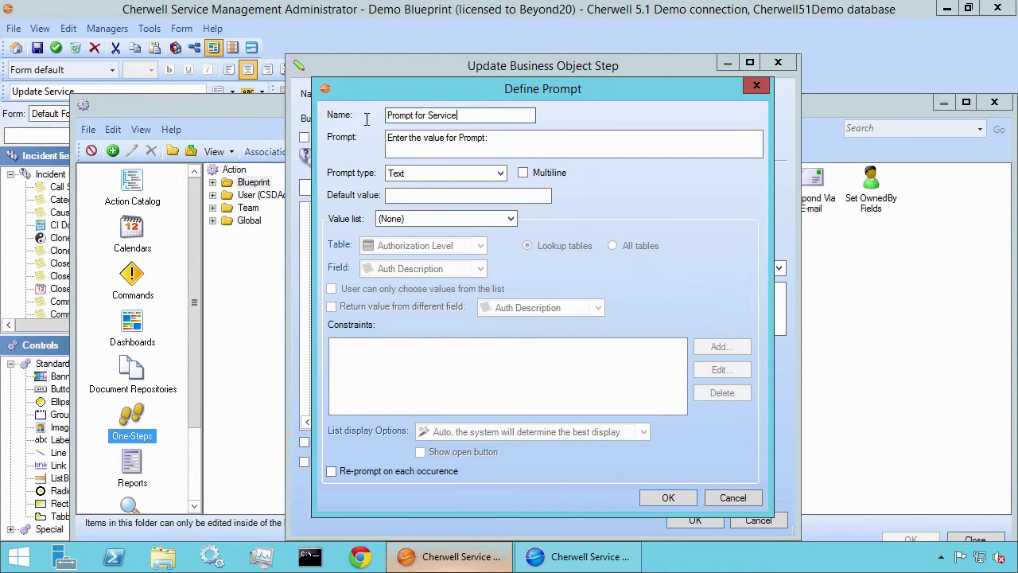
pyautogui.moveTo(511, 141); pyautogui.dragTo(334, 144)
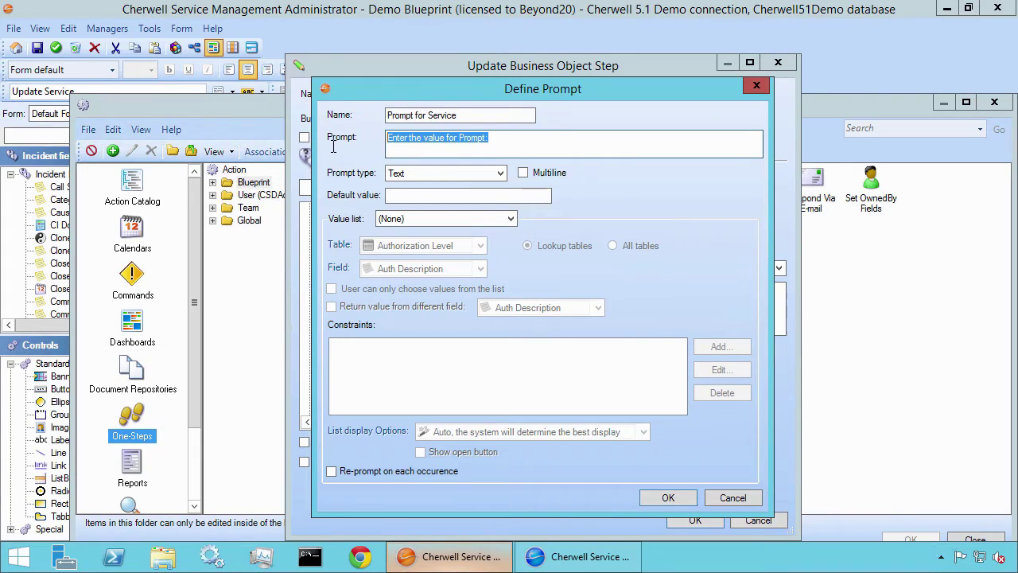
pyautogui.write('Please enter the ')
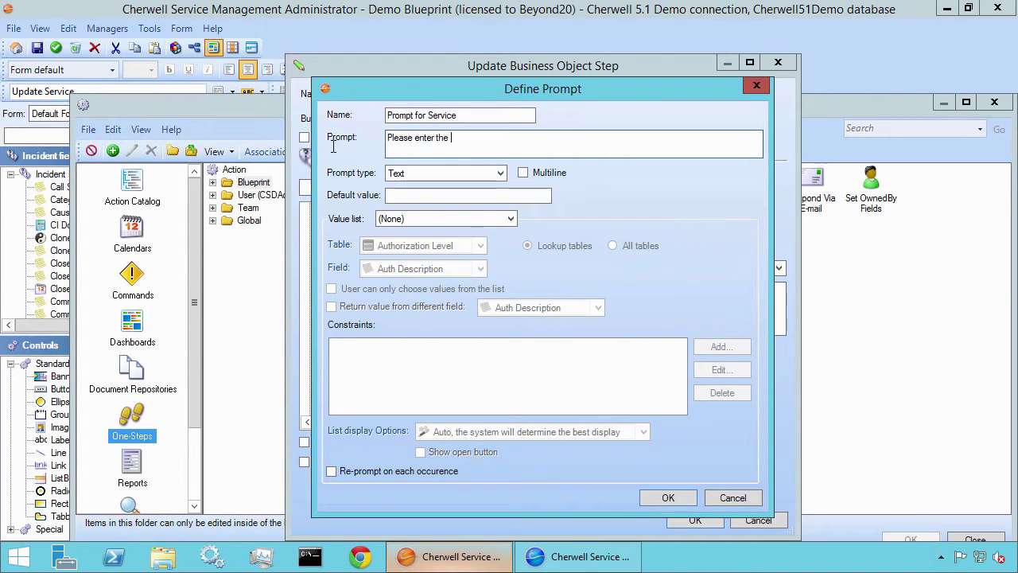
pyautogui.write('new Service:')
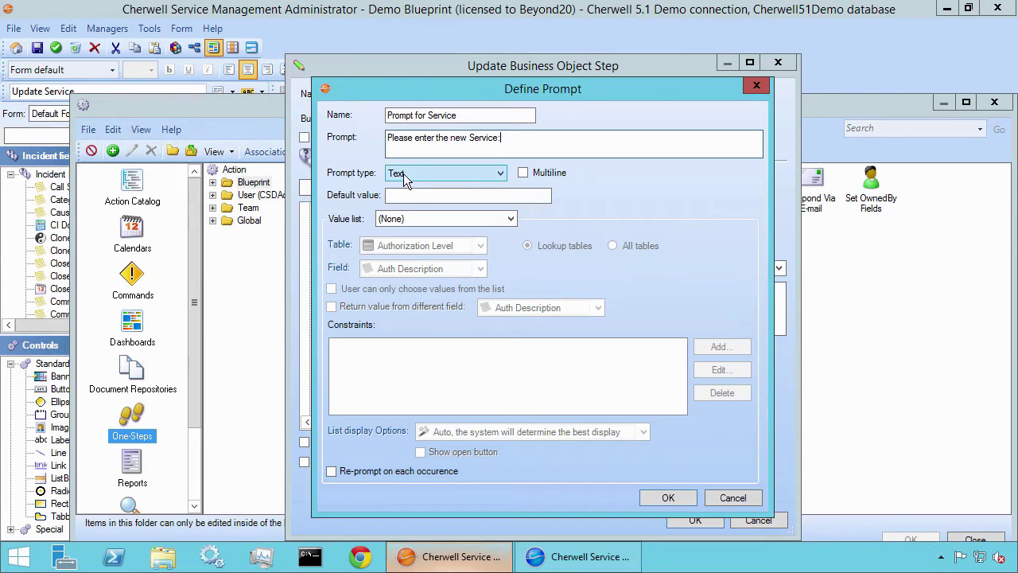
pyautogui.click(445, 172)
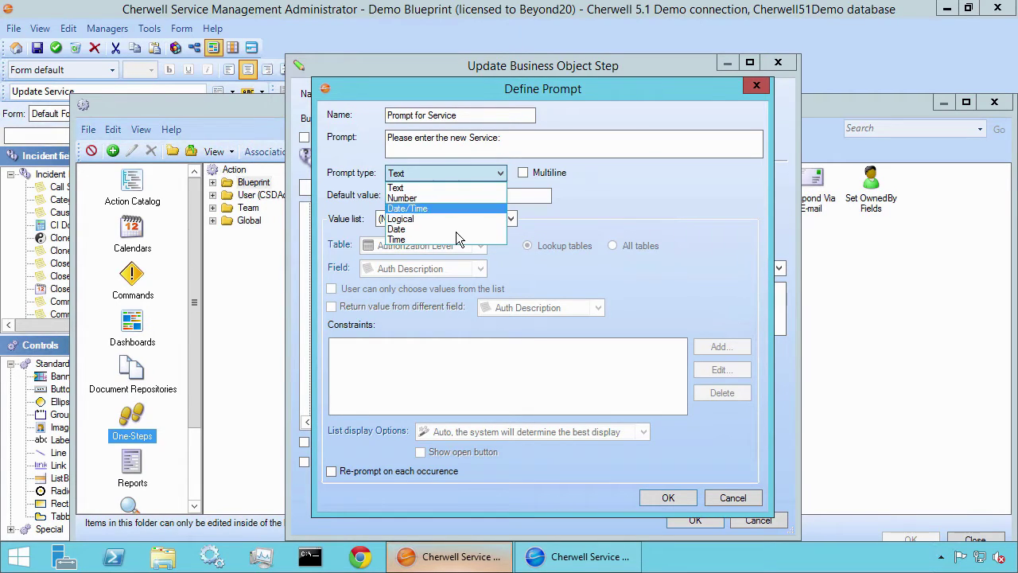
pyautogui.click(436, 172)
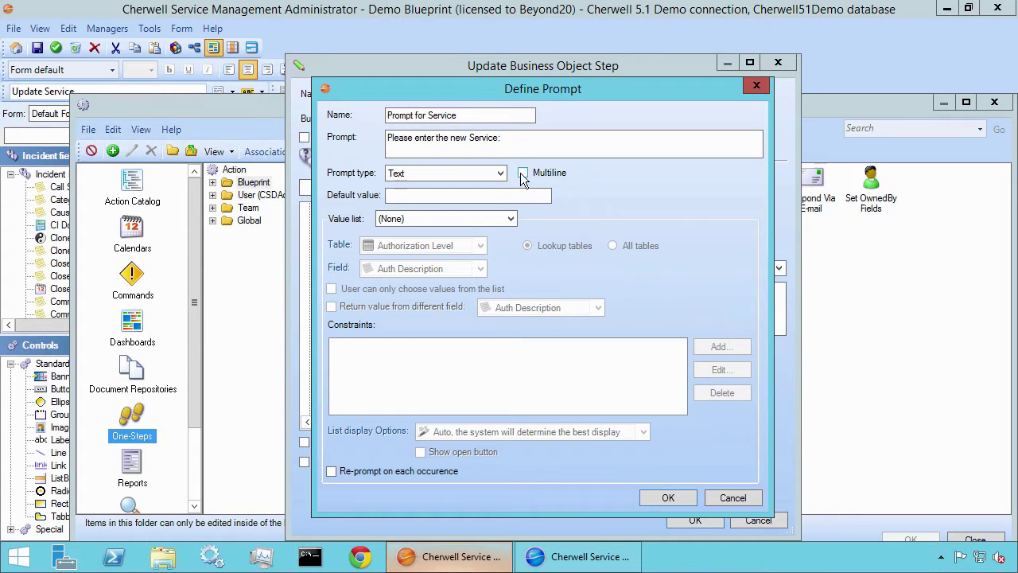
pyautogui.click(484, 195)
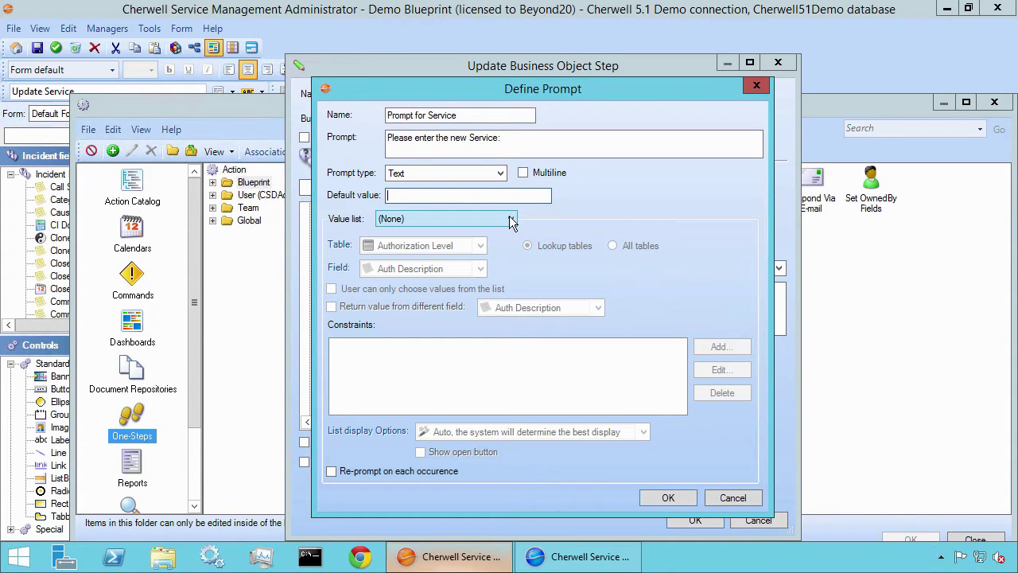
# Step: Set the prompt's value list to valid values for the Service field of the Incident table
pyautogui.click(418, 217)
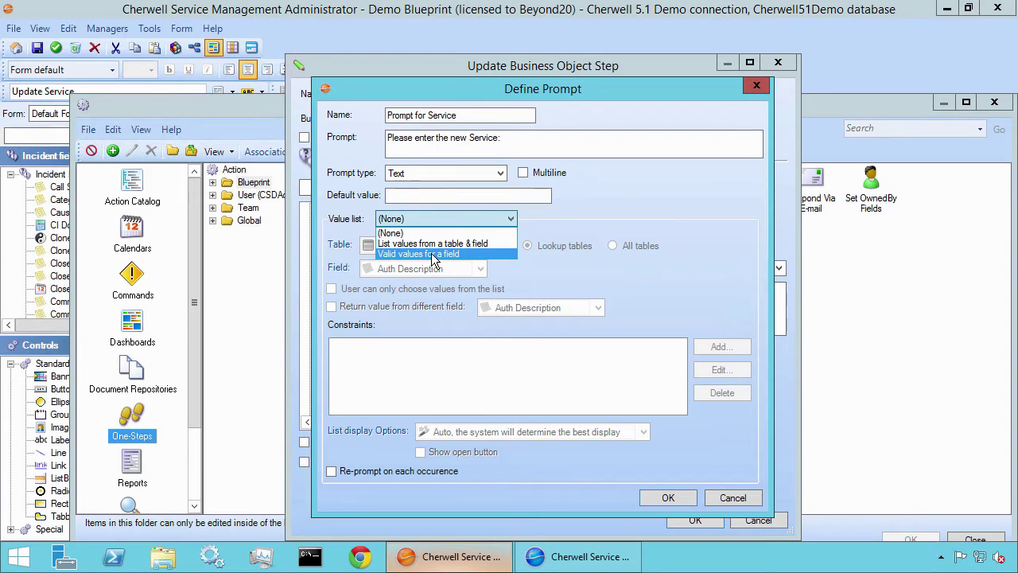
pyautogui.click(432, 254)
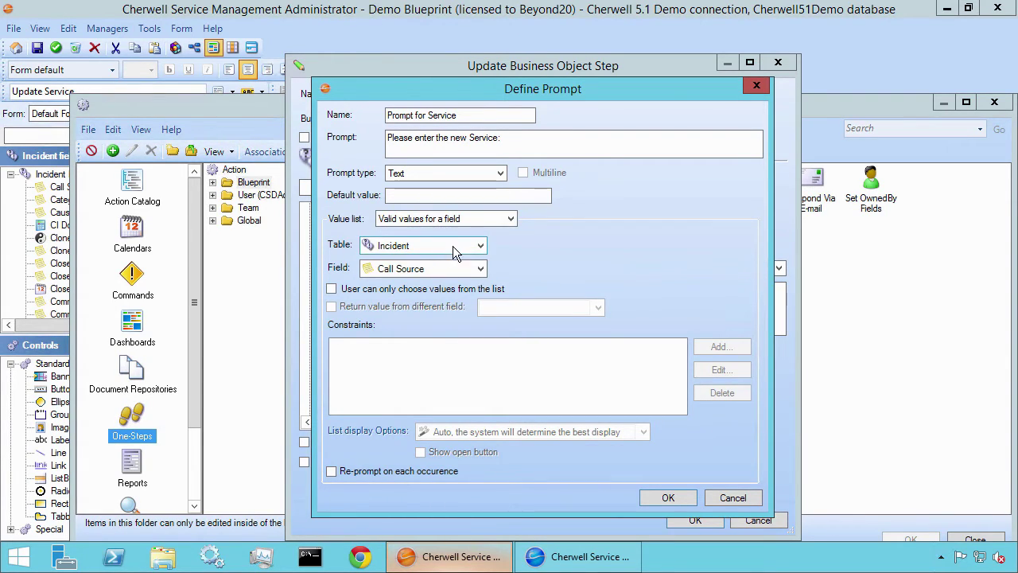
pyautogui.click(453, 252)
pyautogui.click(429, 257)
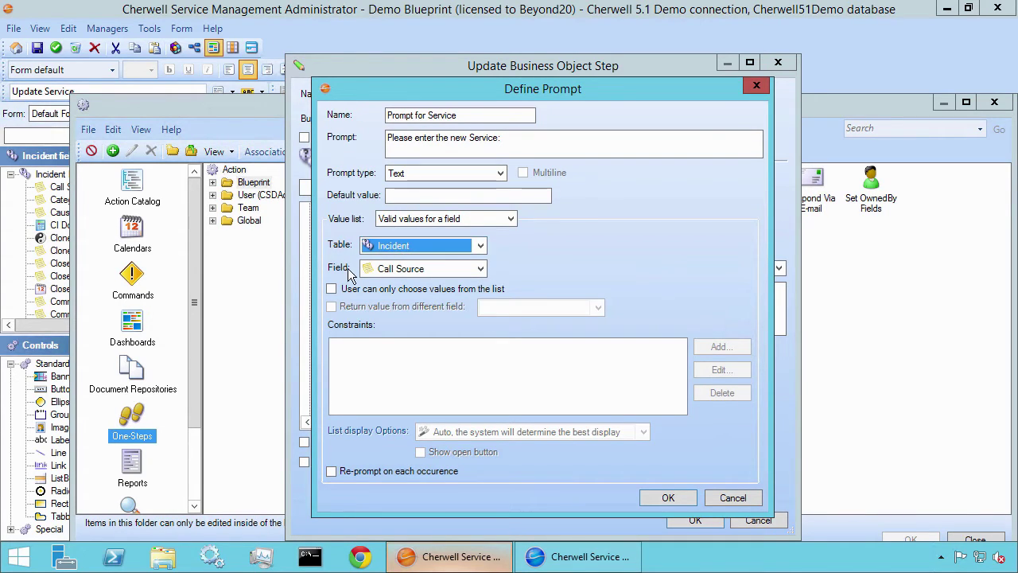
pyautogui.click(477, 270)
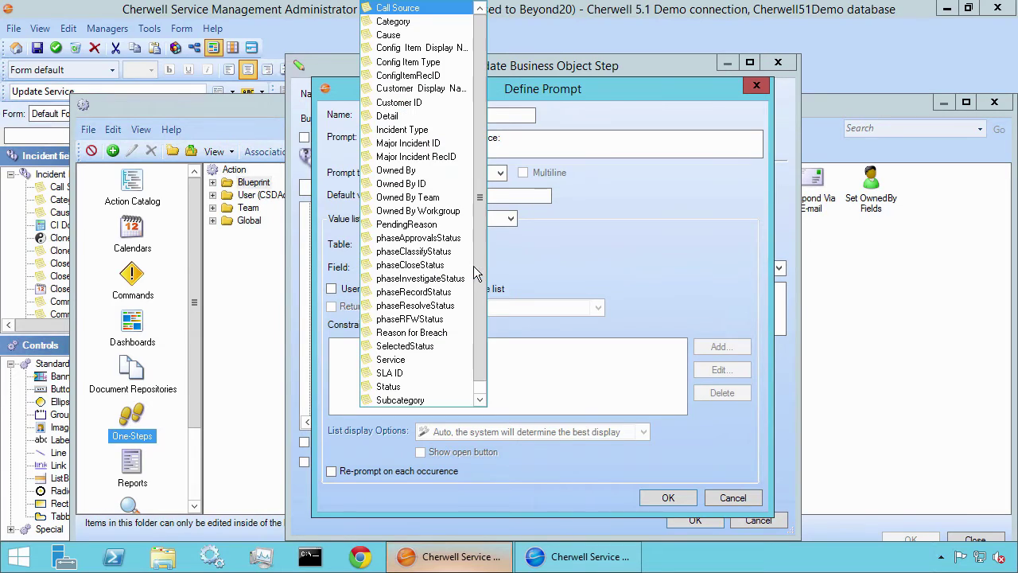
pyautogui.scroll(-1, 374, 196)
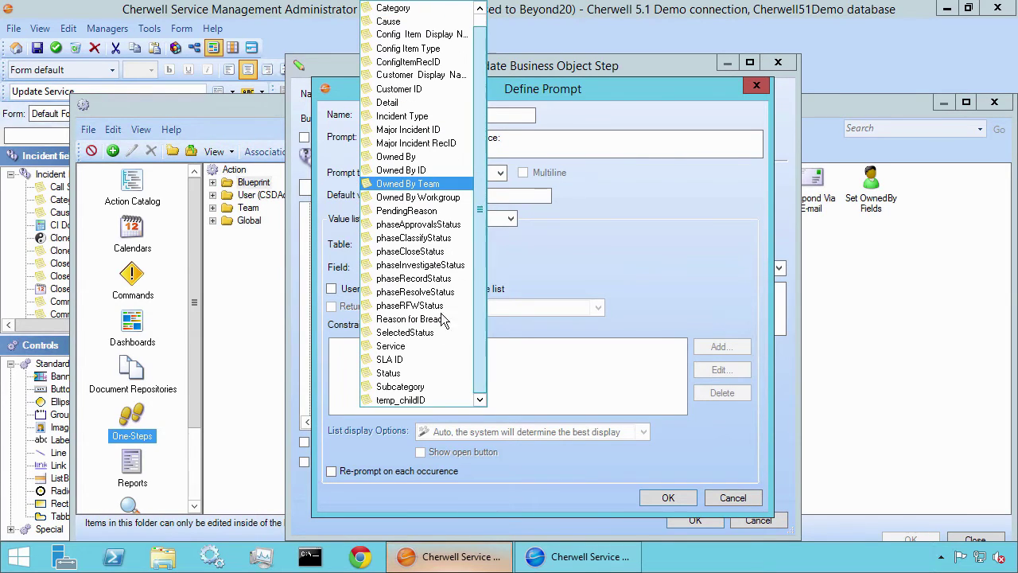
pyautogui.click(414, 347)
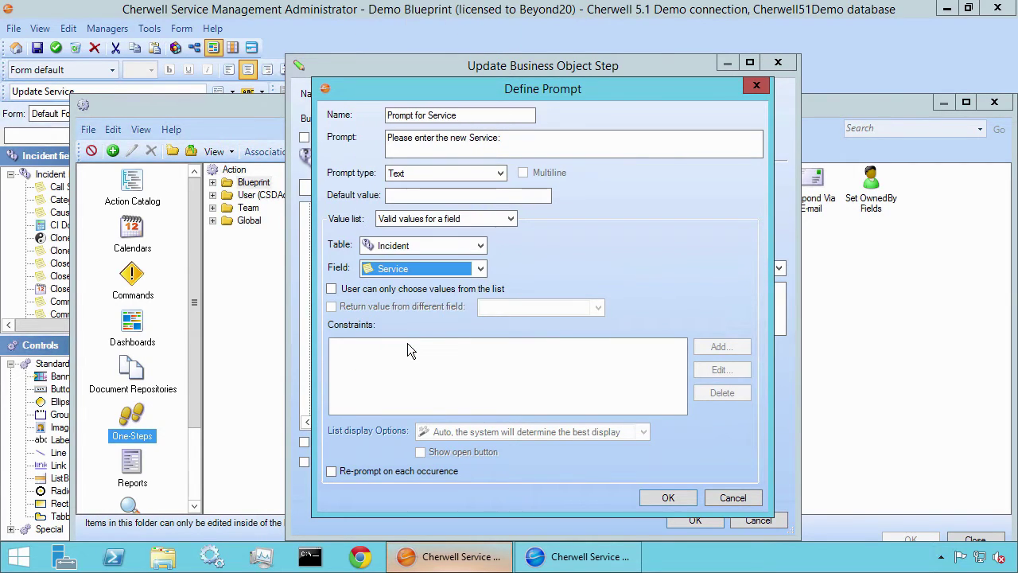
# Step: Restrict users to choosing values from the list and switch the value list to "List values from a table & field"
pyautogui.click(423, 291)
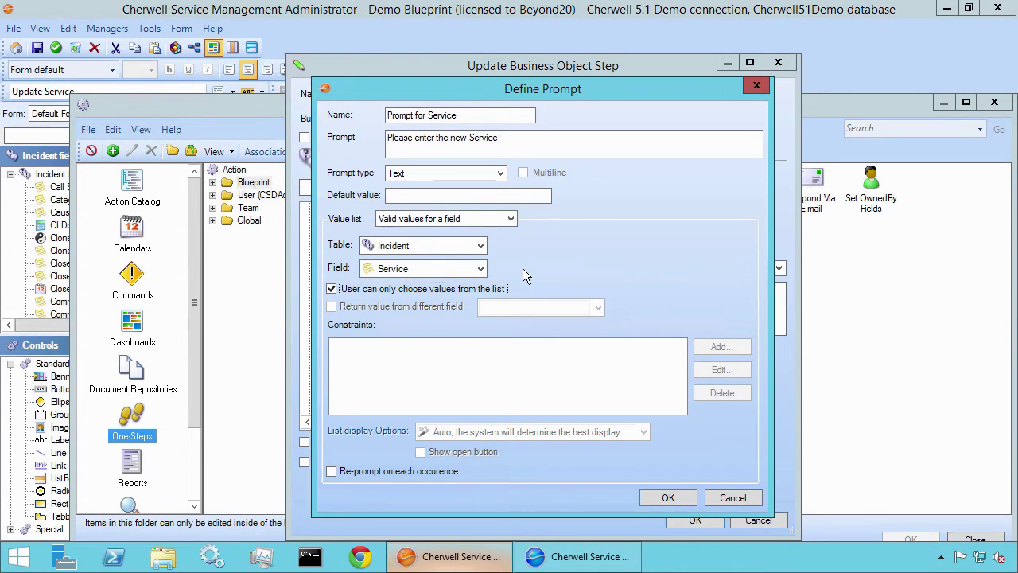
pyautogui.click(486, 218)
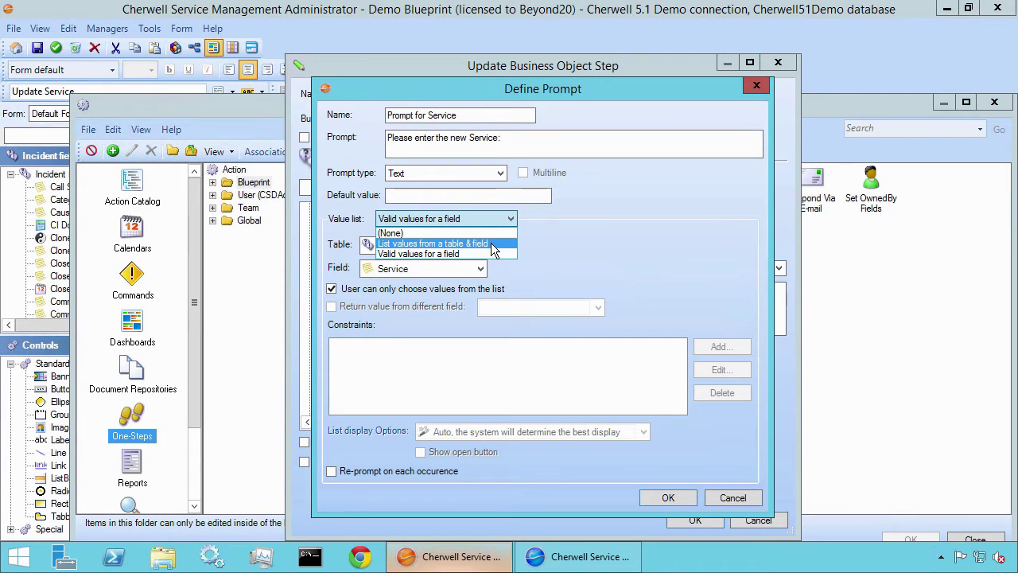
pyautogui.click(491, 244)
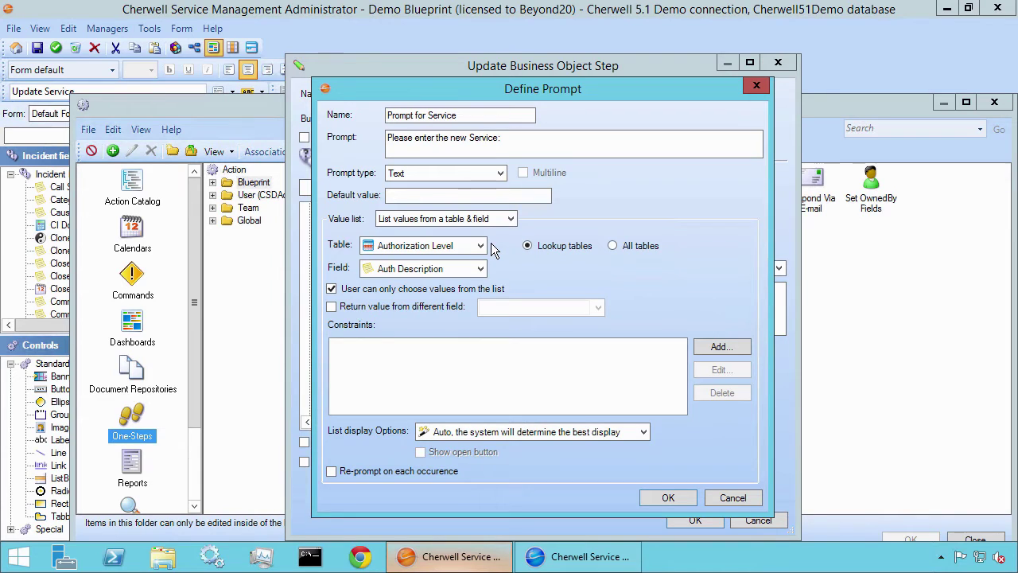
pyautogui.click(482, 245)
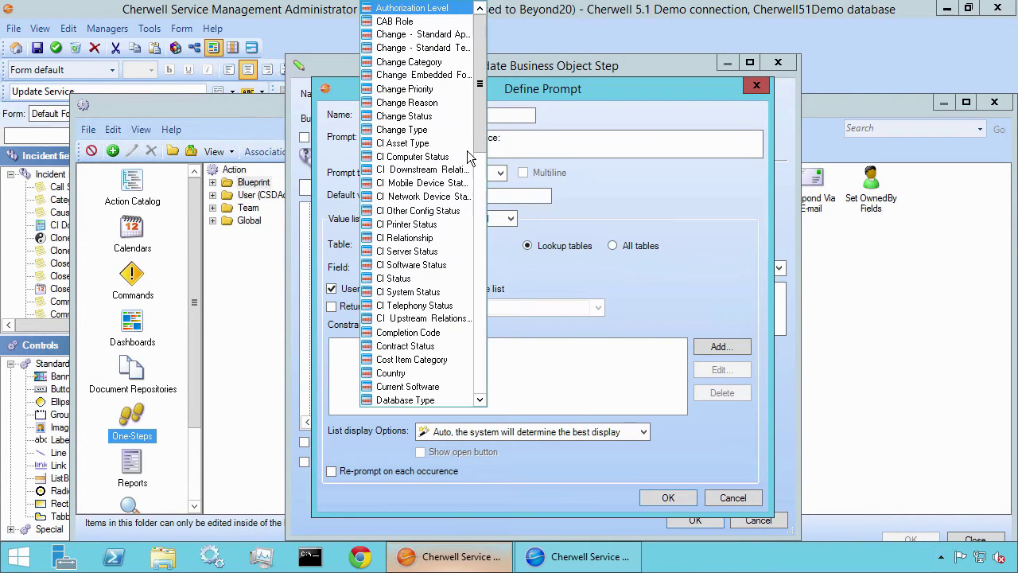
pyautogui.moveTo(481, 129)
pyautogui.mouseDown()
pyautogui.moveTo(484, 390)
pyautogui.moveTo(481, 135)
pyautogui.mouseUp()
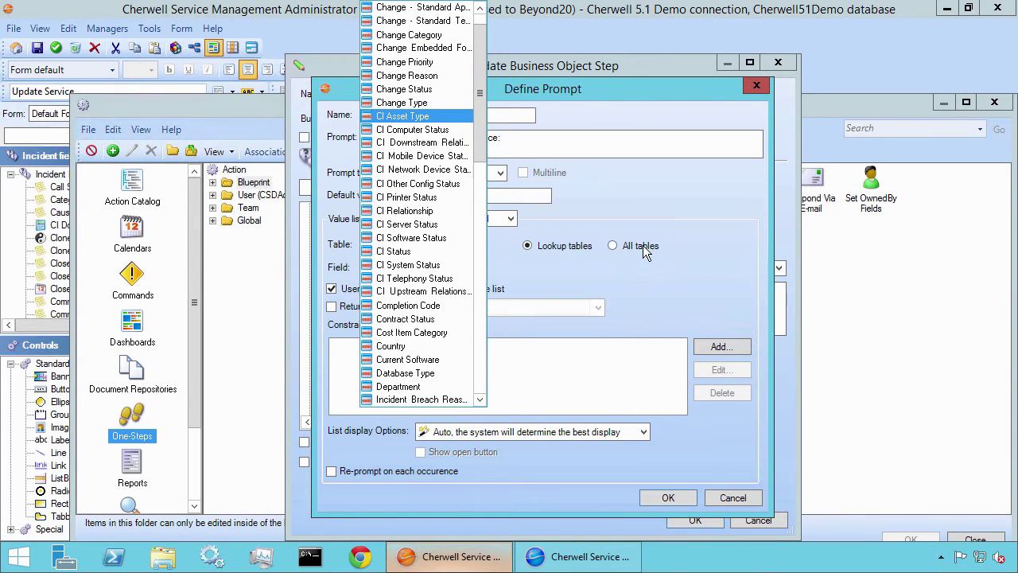
pyautogui.click(630, 209)
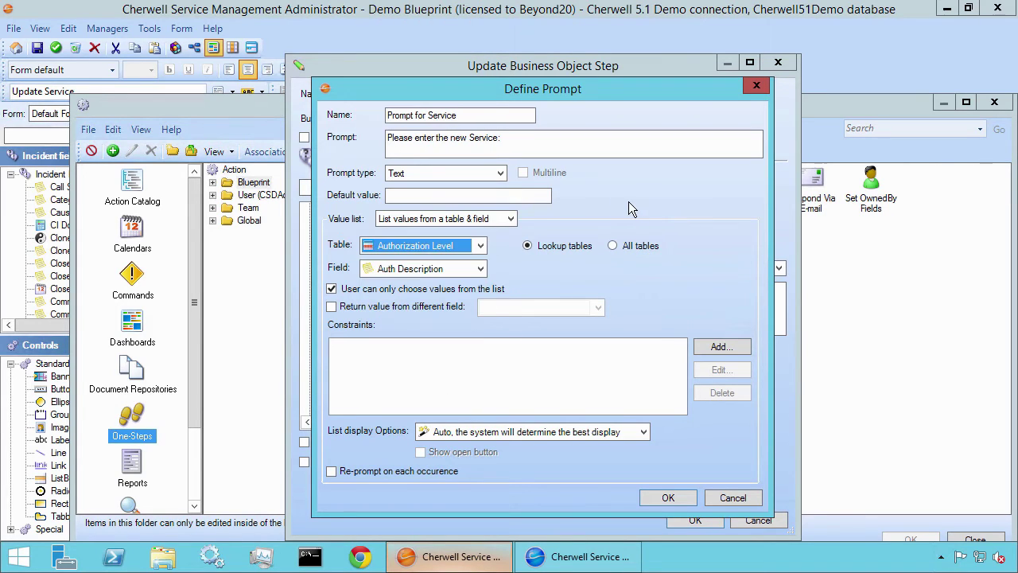
# Step: Include all tables as sources and take the prompt's values from the Service table's Service Name field
pyautogui.click(614, 247)
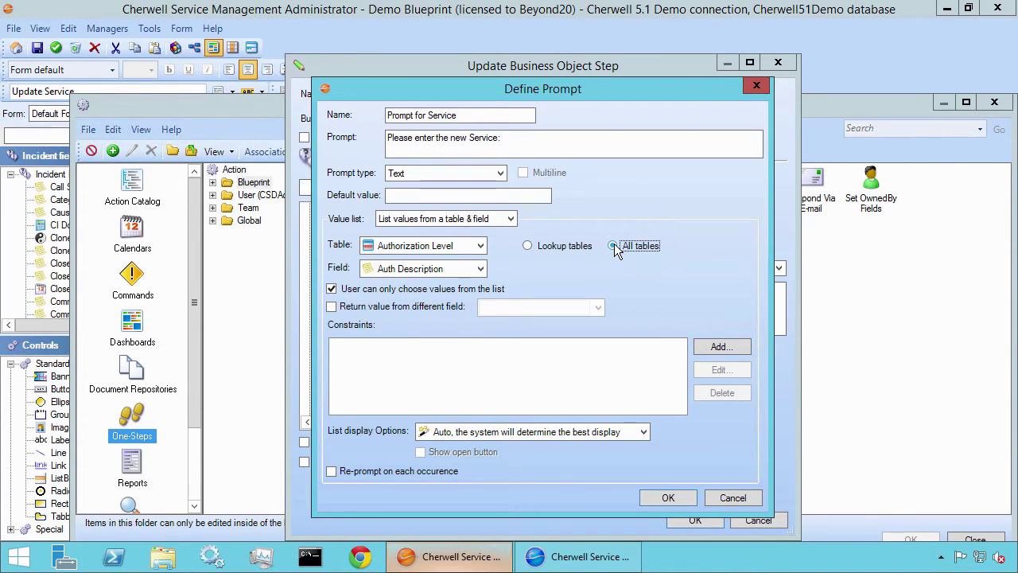
pyautogui.click(483, 248)
pyautogui.moveTo(482, 67); pyautogui.dragTo(482, 275)
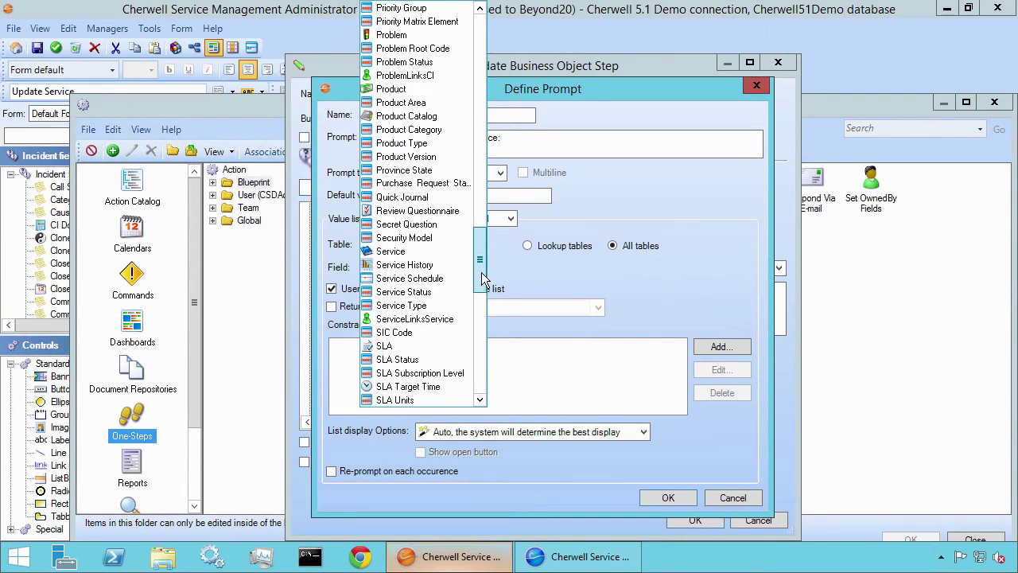
pyautogui.click(437, 253)
pyautogui.click(432, 270)
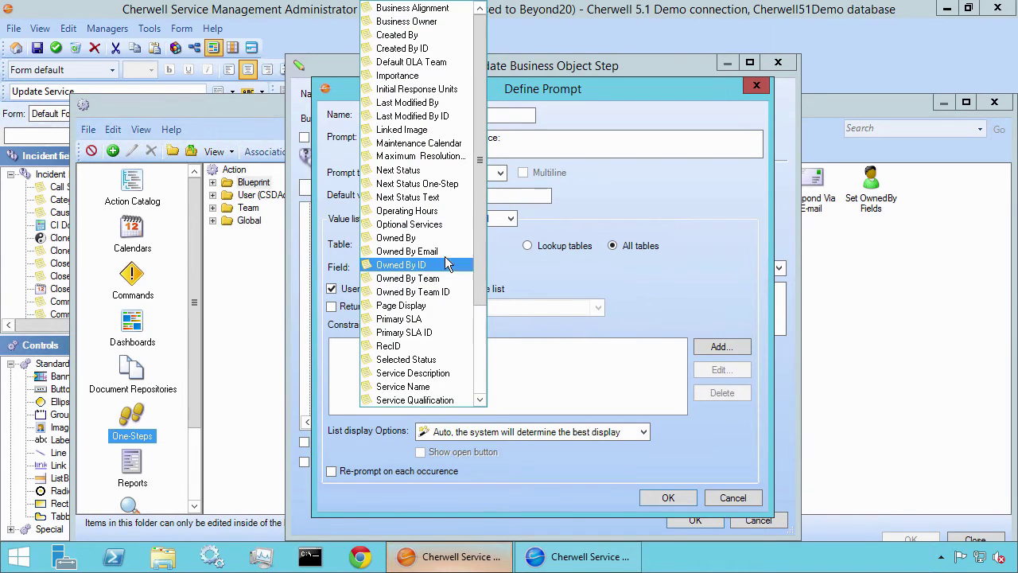
pyautogui.moveTo(479, 252); pyautogui.dragTo(481, 296)
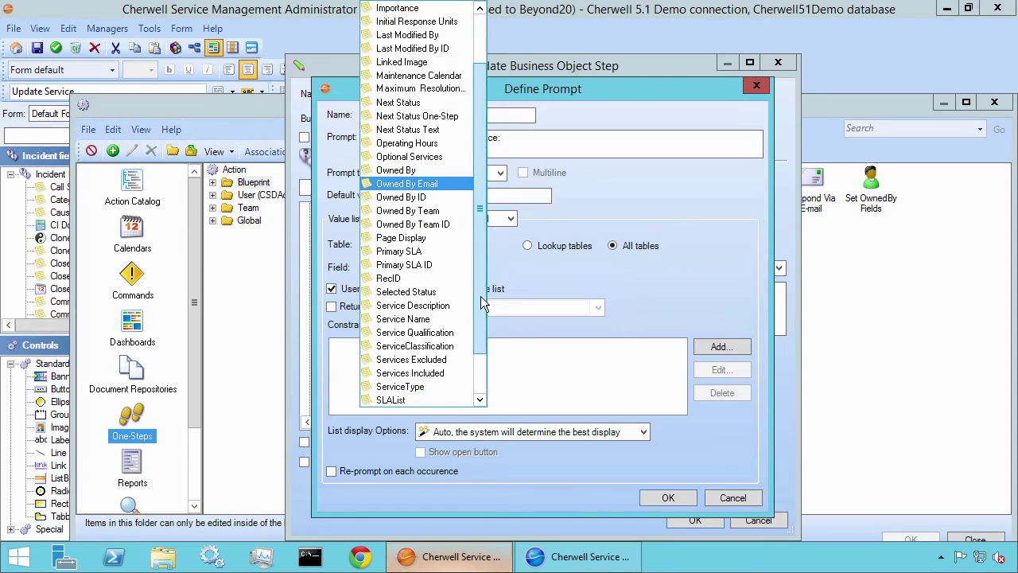
pyautogui.click(422, 320)
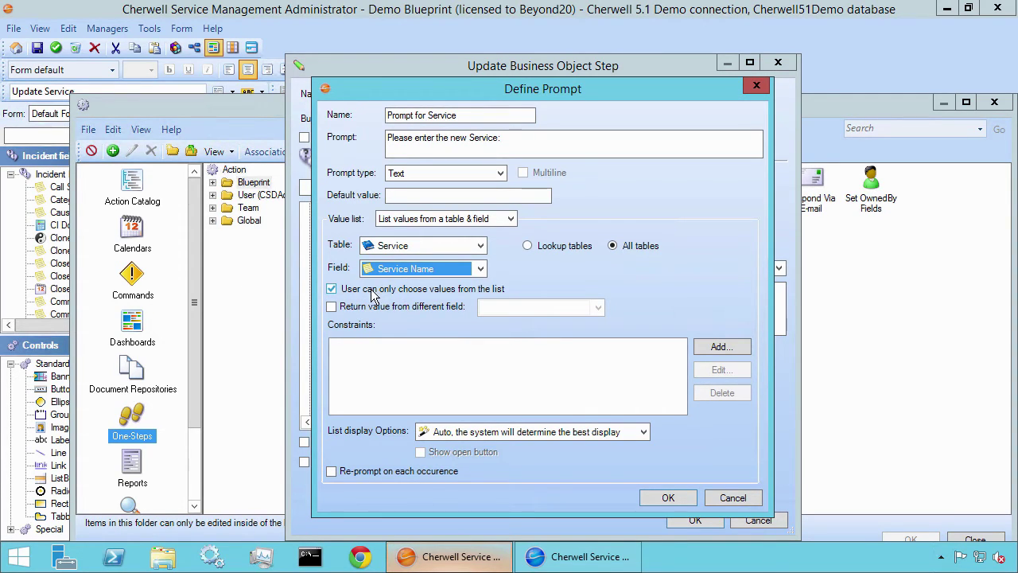
pyautogui.click(451, 383)
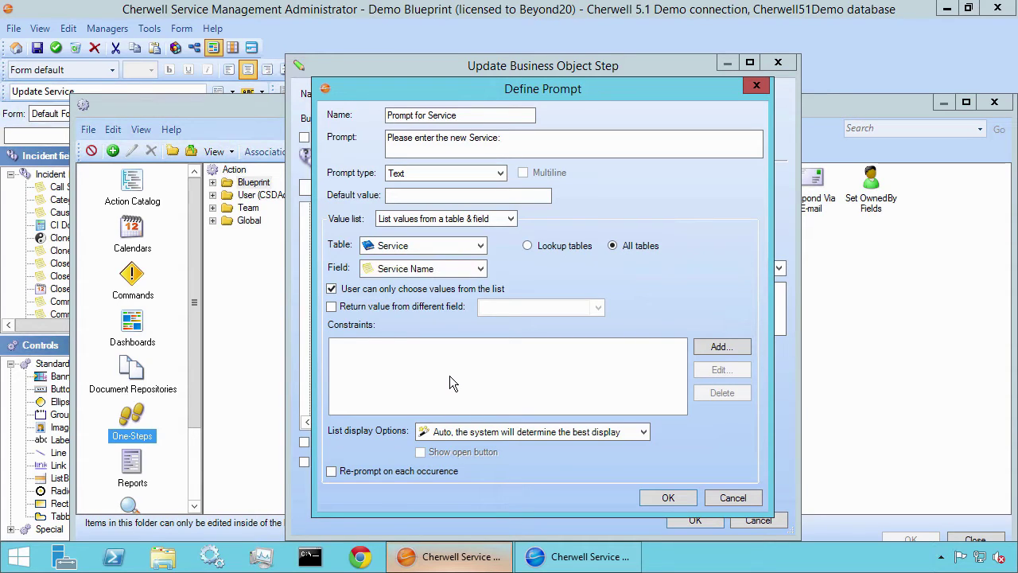
# Step: Add a constraint limiting the prompt's values to records where Service.Status equals Active
pyautogui.click(710, 352)
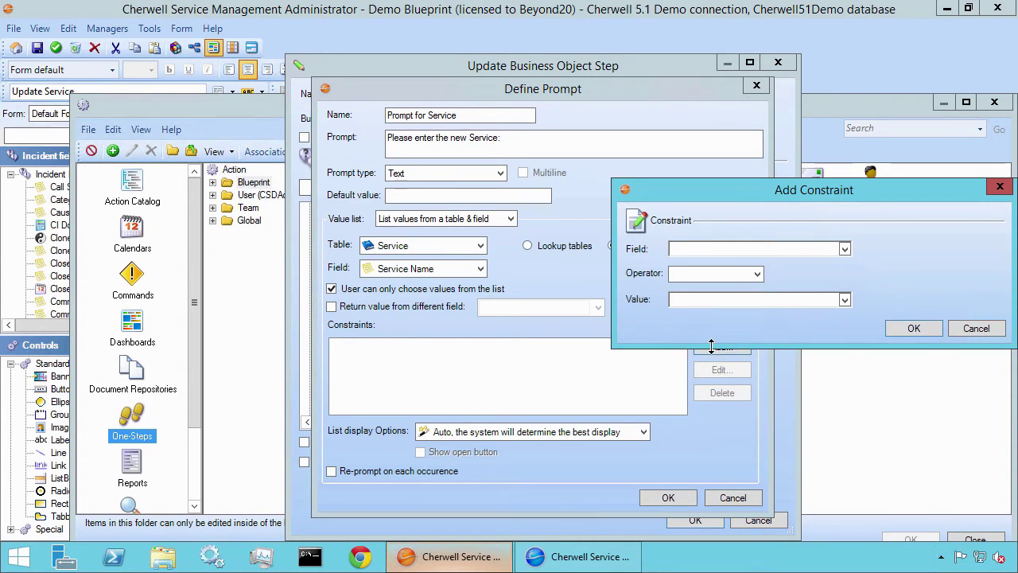
pyautogui.click(845, 251)
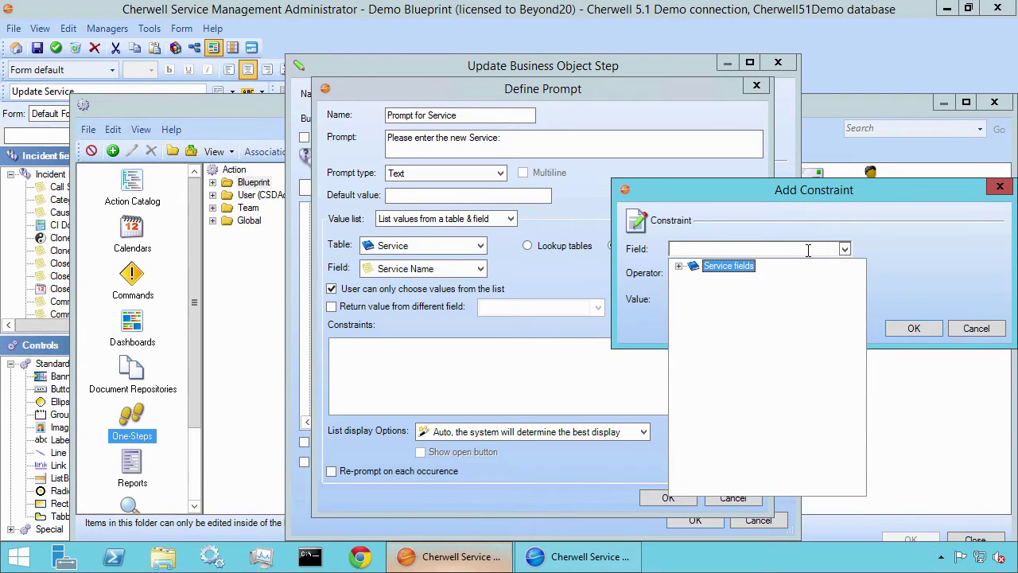
pyautogui.doubleClick(740, 266)
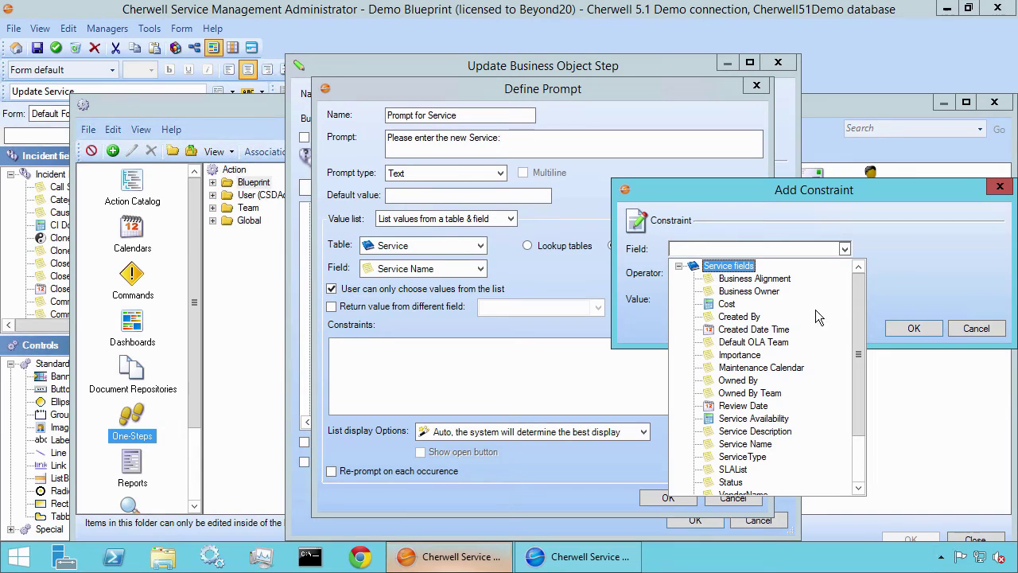
pyautogui.scroll(-1, 854, 322)
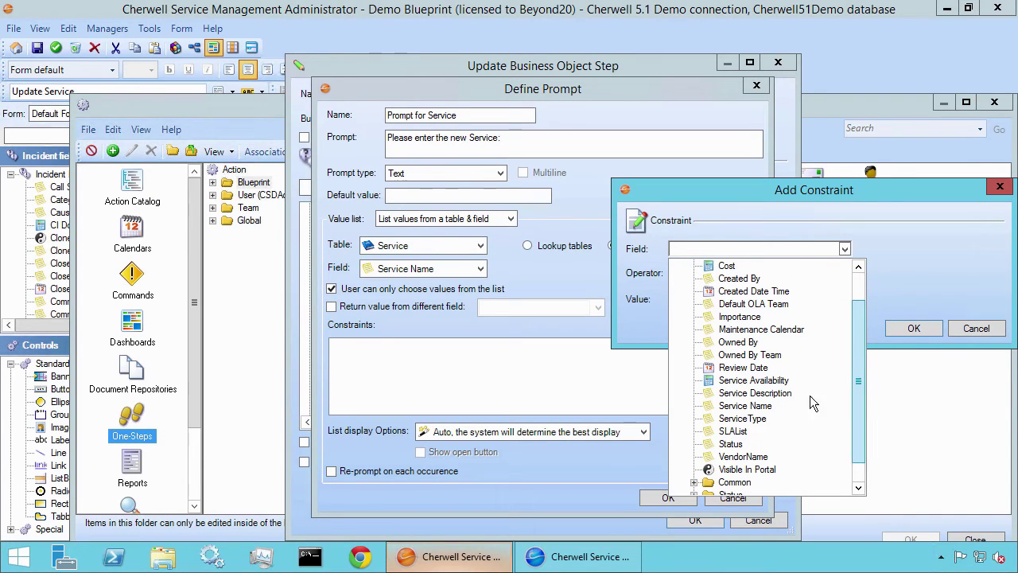
pyautogui.click(730, 444)
pyautogui.click(833, 300)
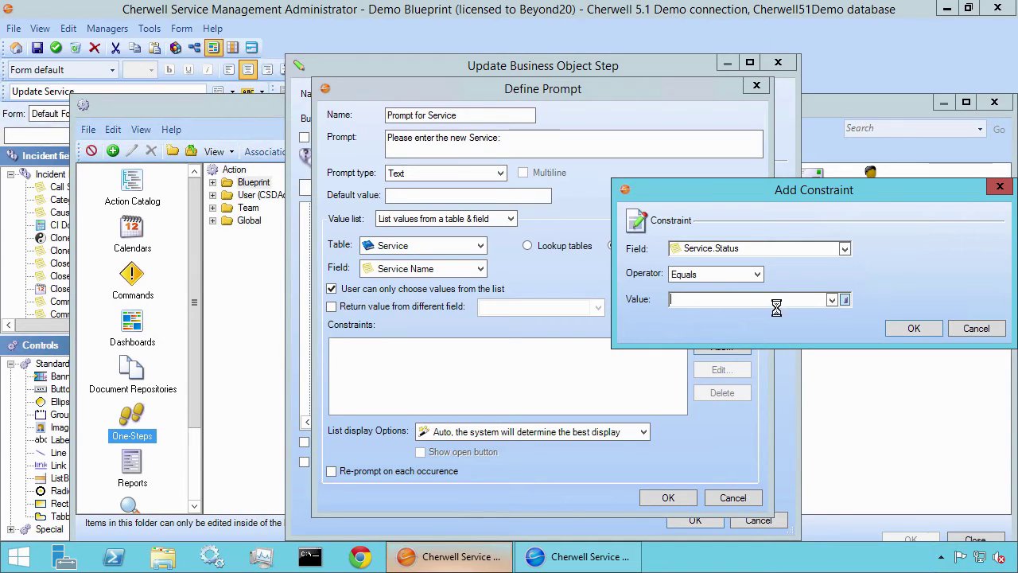
pyautogui.click(845, 299)
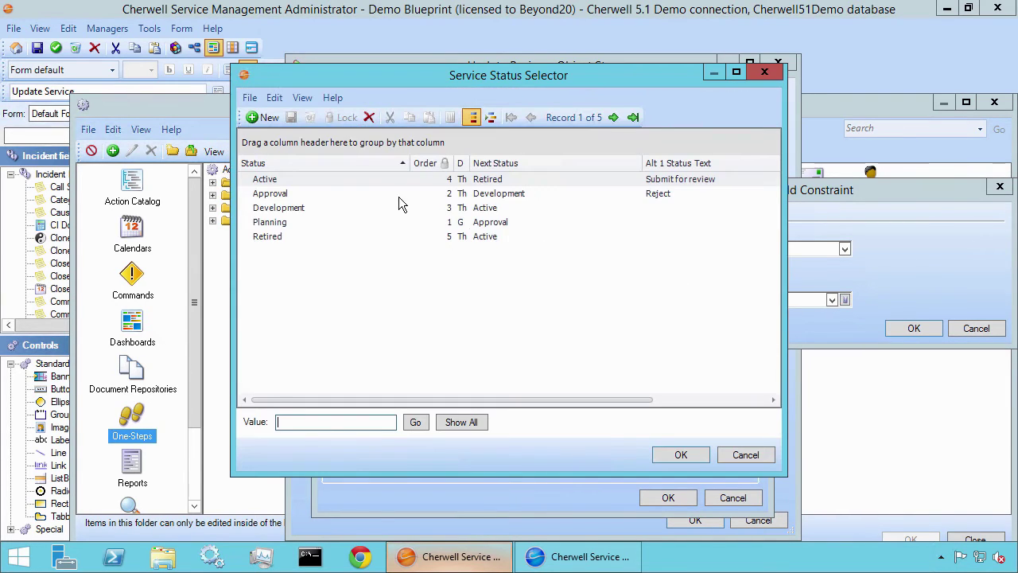
pyautogui.doubleClick(283, 182)
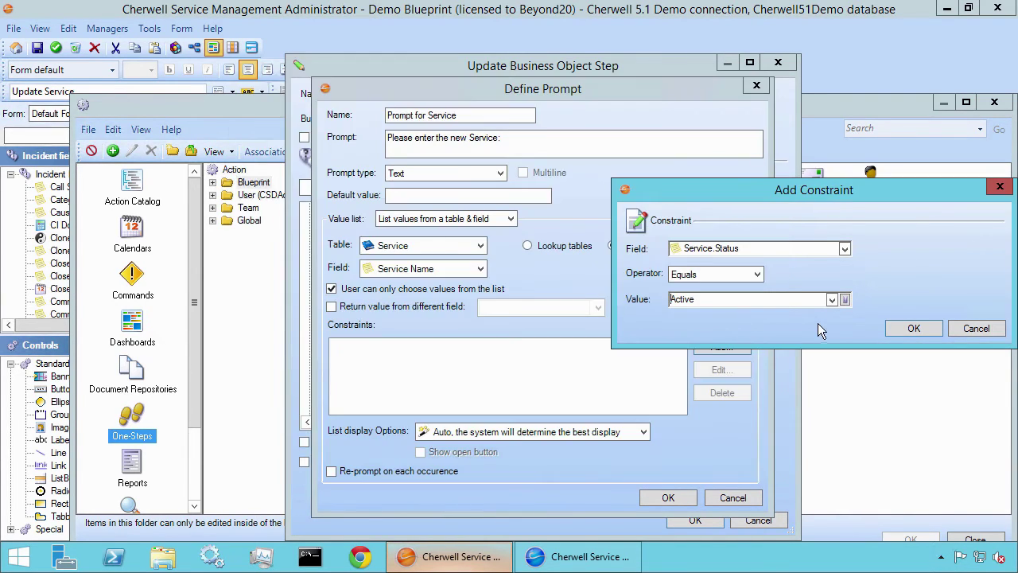
pyautogui.click(914, 328)
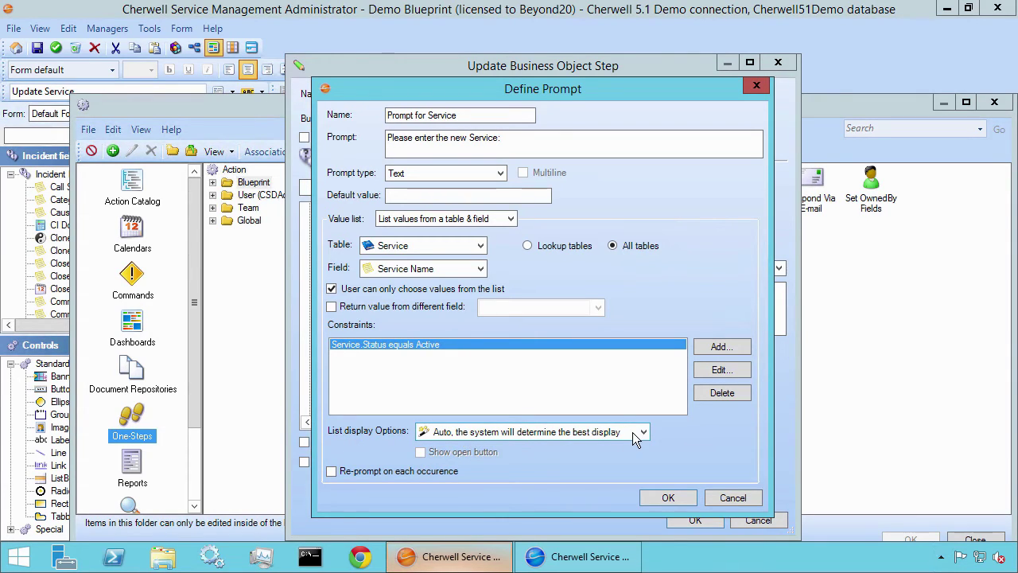
# Step: Accept the prompt, update step and One-Step definitions, and assign the Prompt for Service One-Step as the Update Service button's action
pyautogui.click(673, 499)
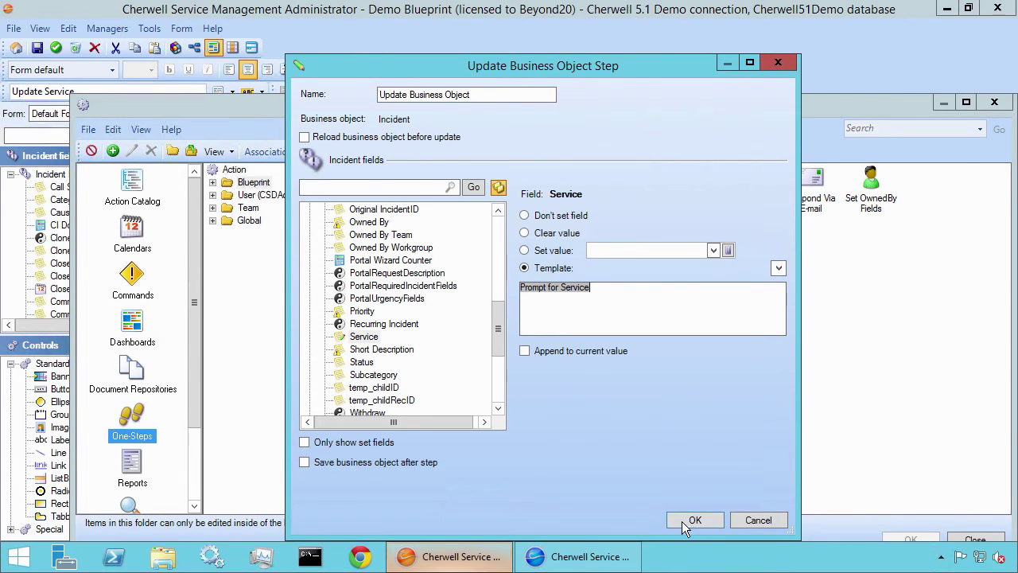
pyautogui.click(689, 522)
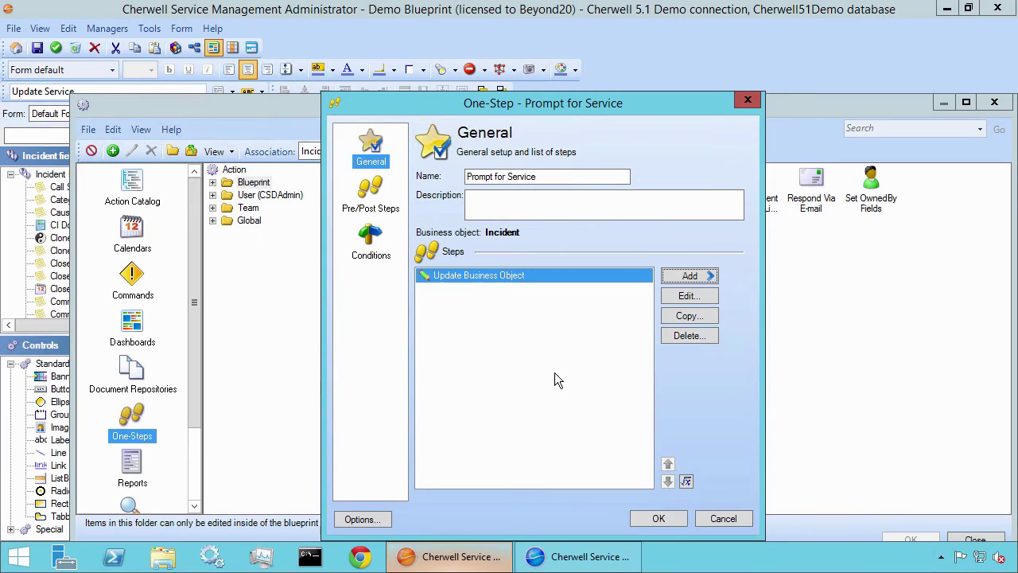
pyautogui.click(660, 519)
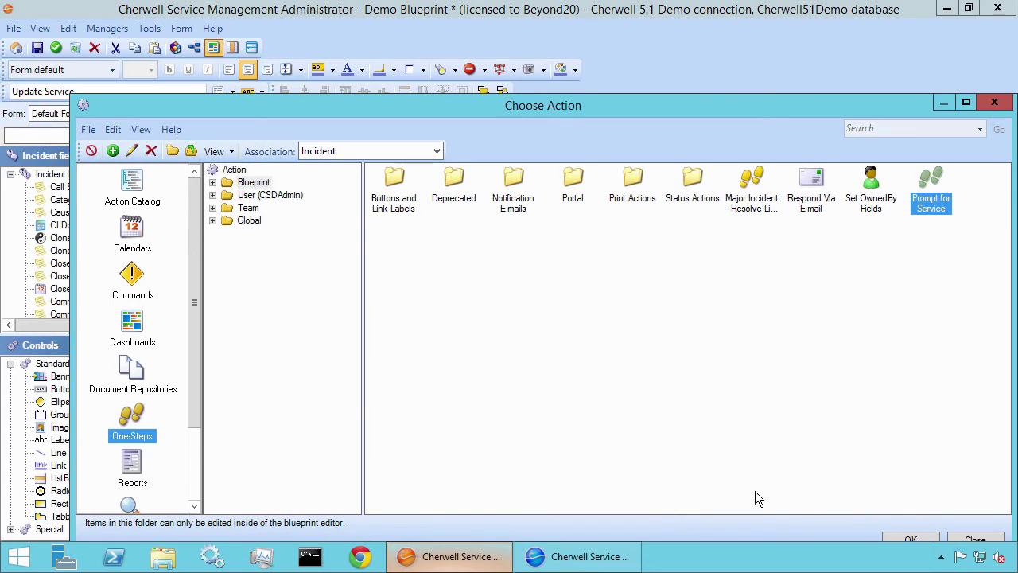
pyautogui.click(910, 540)
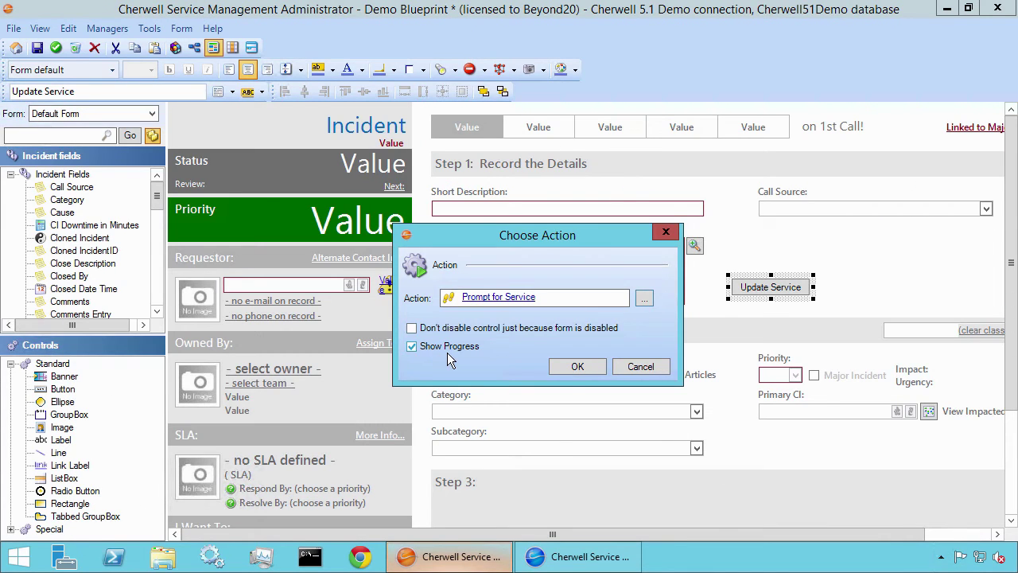
pyautogui.click(583, 365)
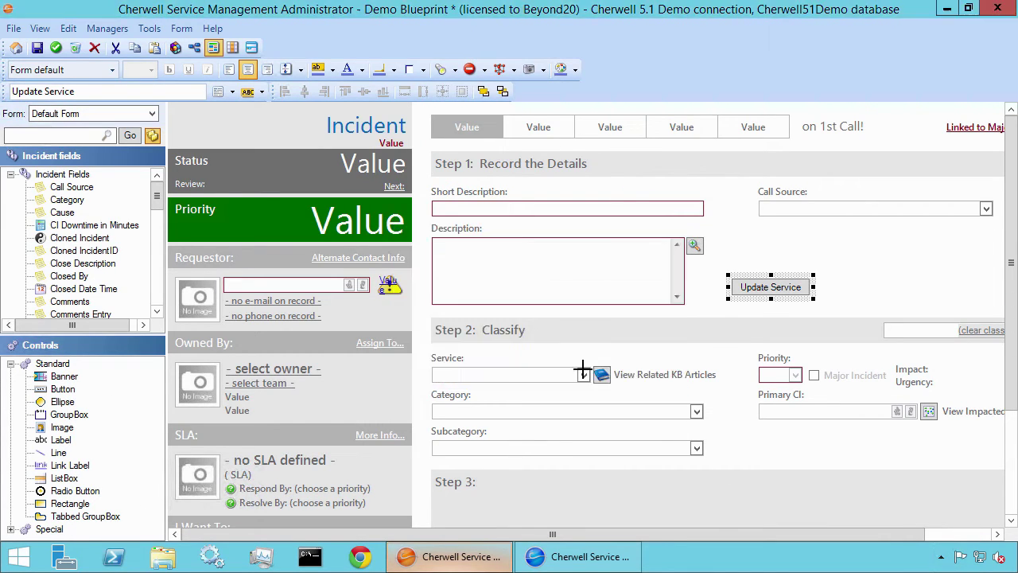
# Step: Save the Demo Blueprint, publish it to the database and close the publish message
pyautogui.click(36, 48)
pyautogui.click(13, 28)
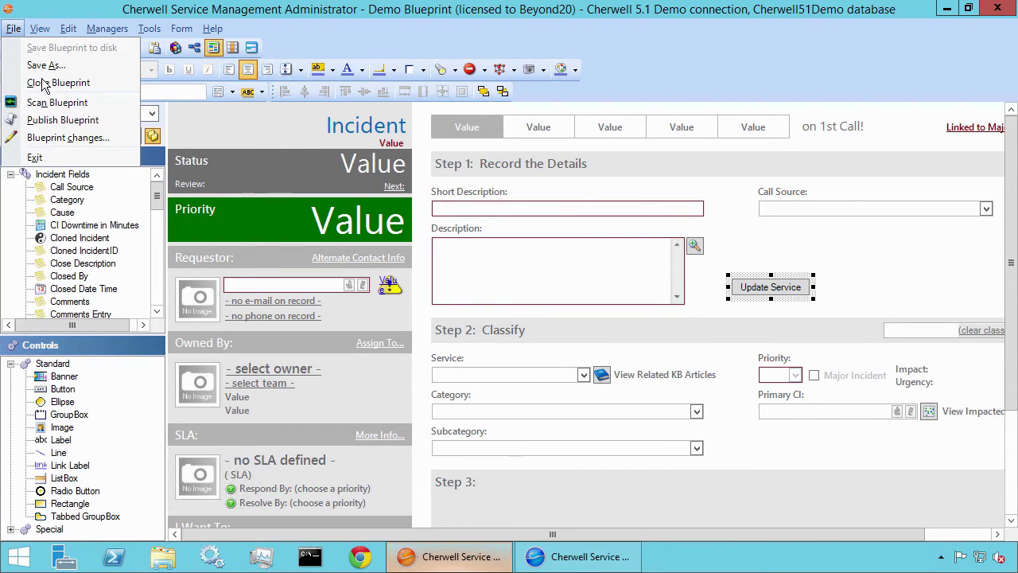
pyautogui.click(63, 119)
pyautogui.click(553, 416)
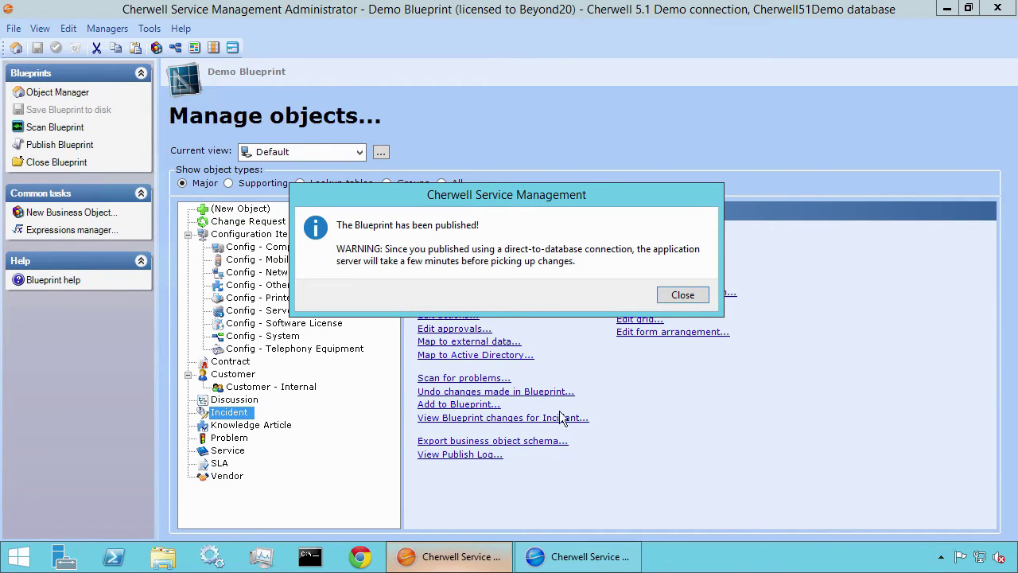
pyautogui.click(696, 295)
# Step: Switch to the Cherwell Service Management client and reload its definitions
pyautogui.click(604, 560)
pyautogui.click(604, 560)
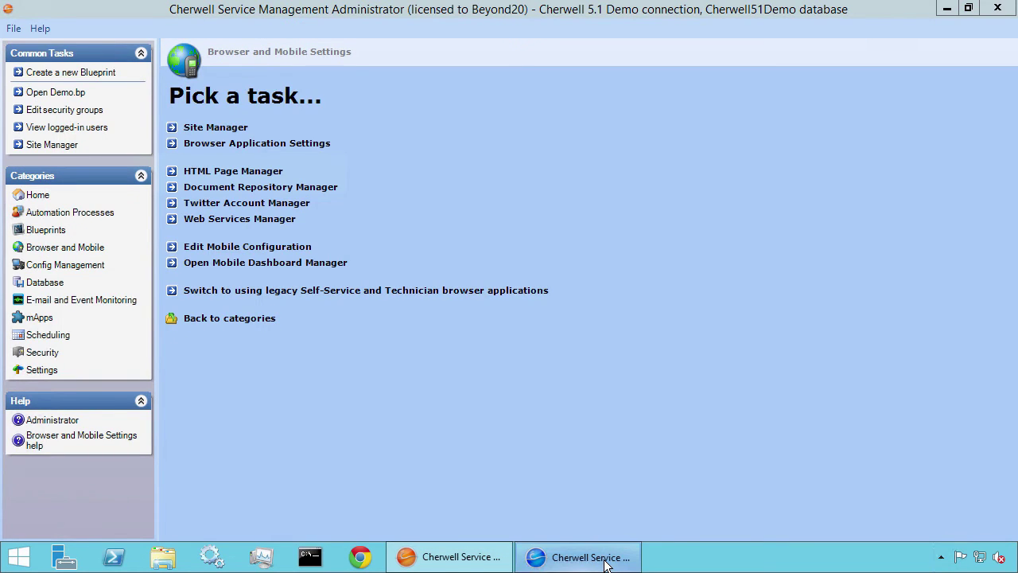
pyautogui.click(341, 31)
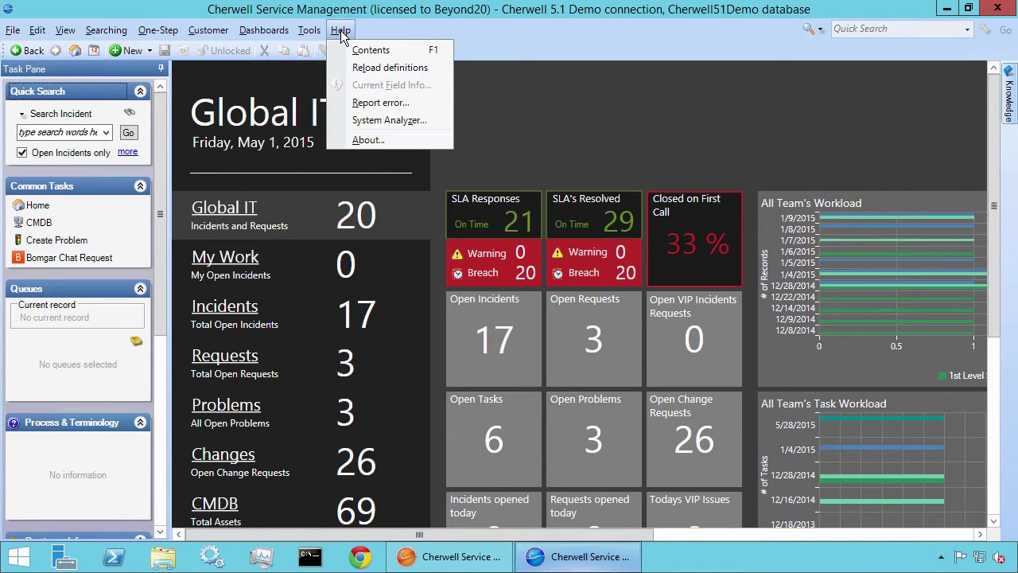
pyautogui.click(380, 70)
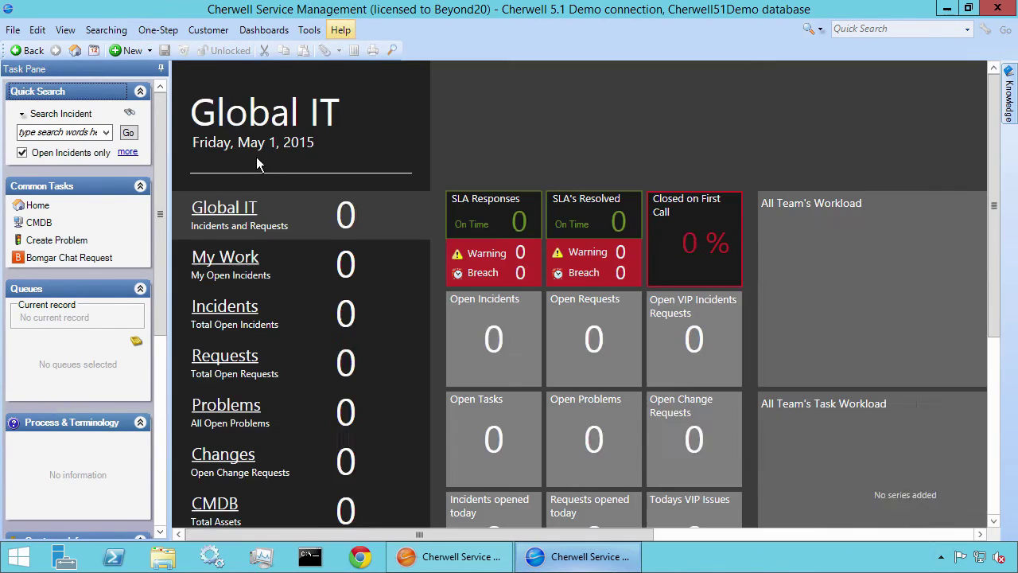
# Step: Run the quick search for open incidents and open incident 102027 from the results
pyautogui.click(128, 132)
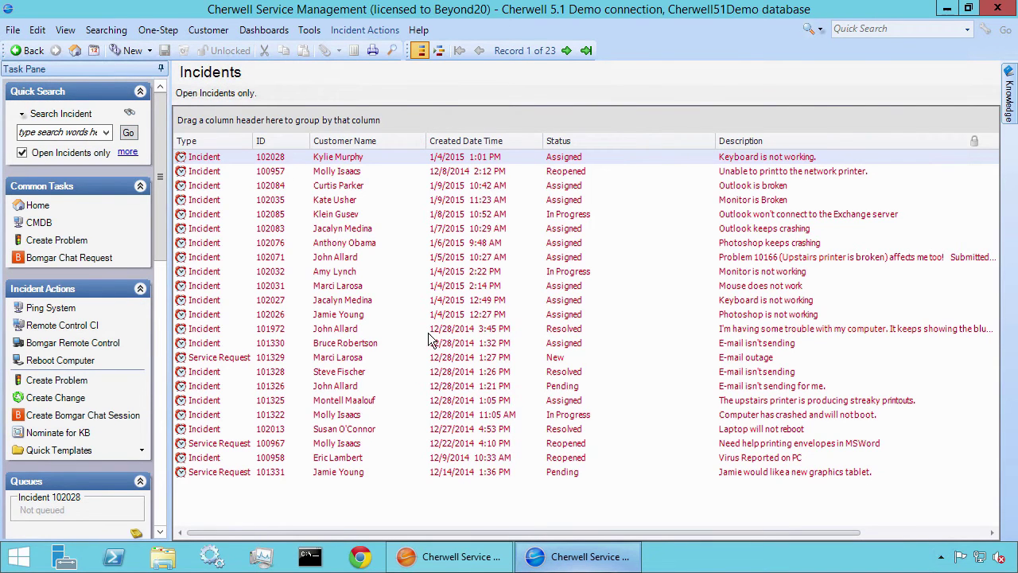
pyautogui.click(452, 300)
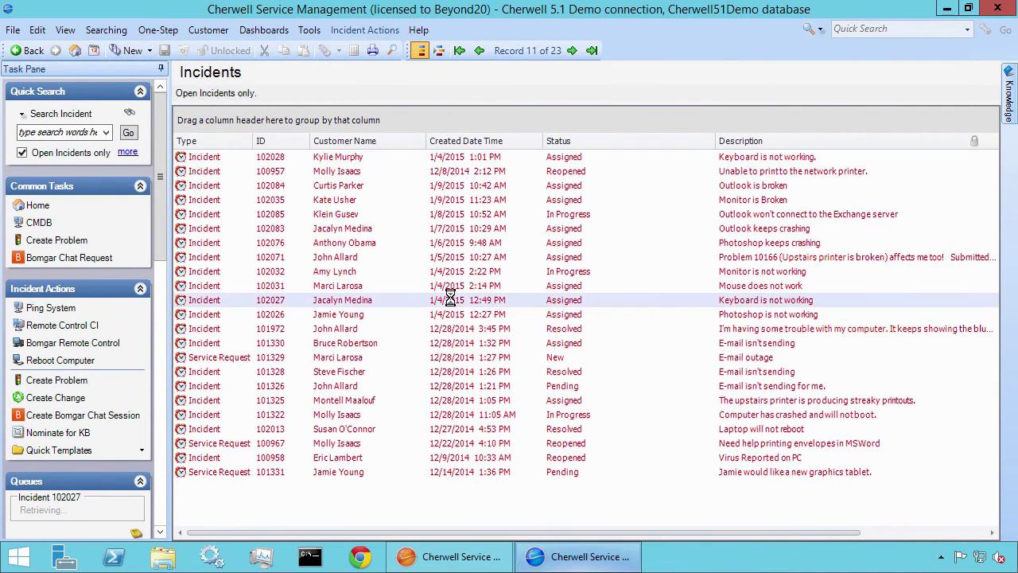
pyautogui.doubleClick(413, 301)
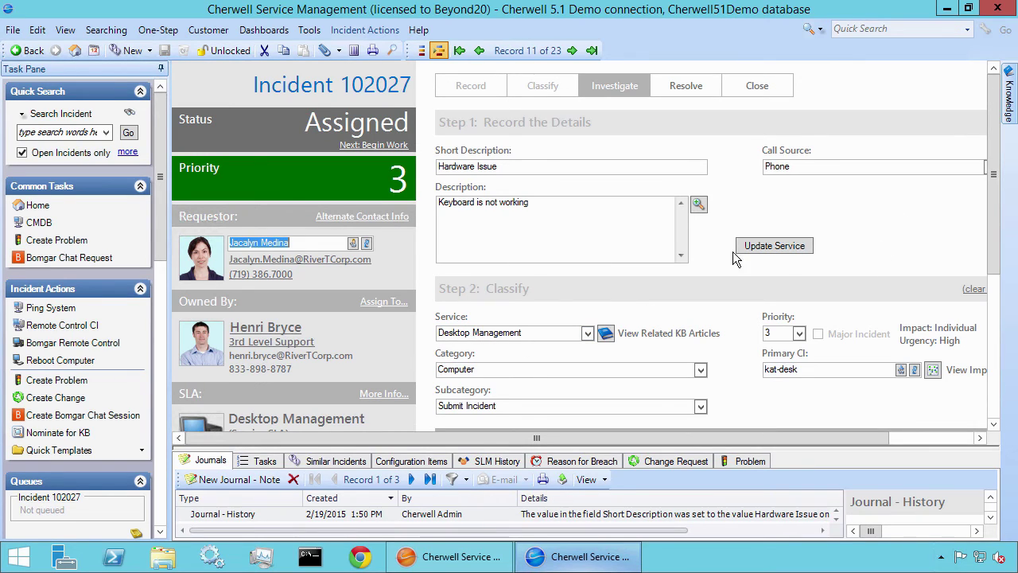
# Step: Run Update Service on the incident and open the Service Selector from its prompt
pyautogui.click(764, 251)
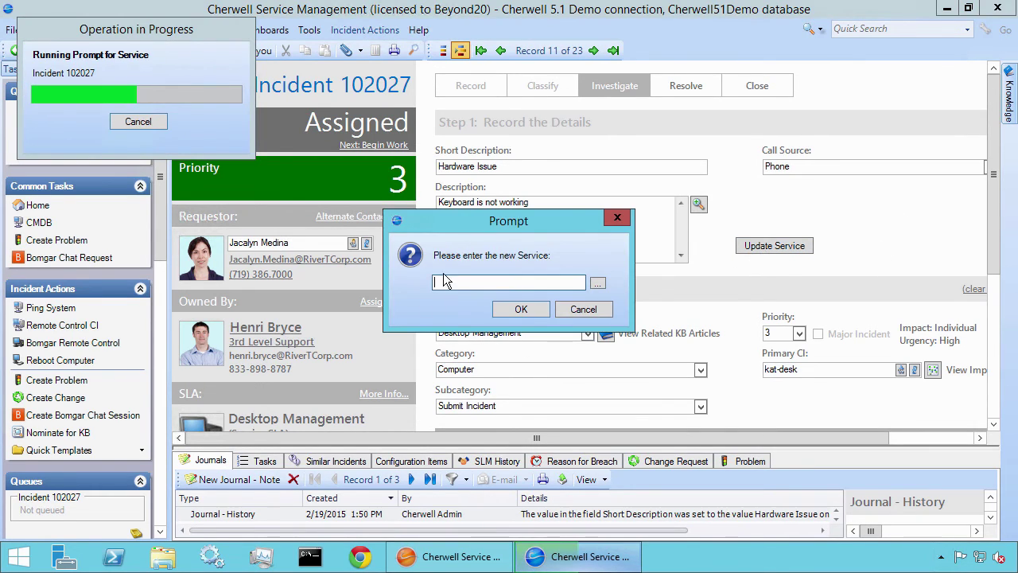
pyautogui.click(599, 284)
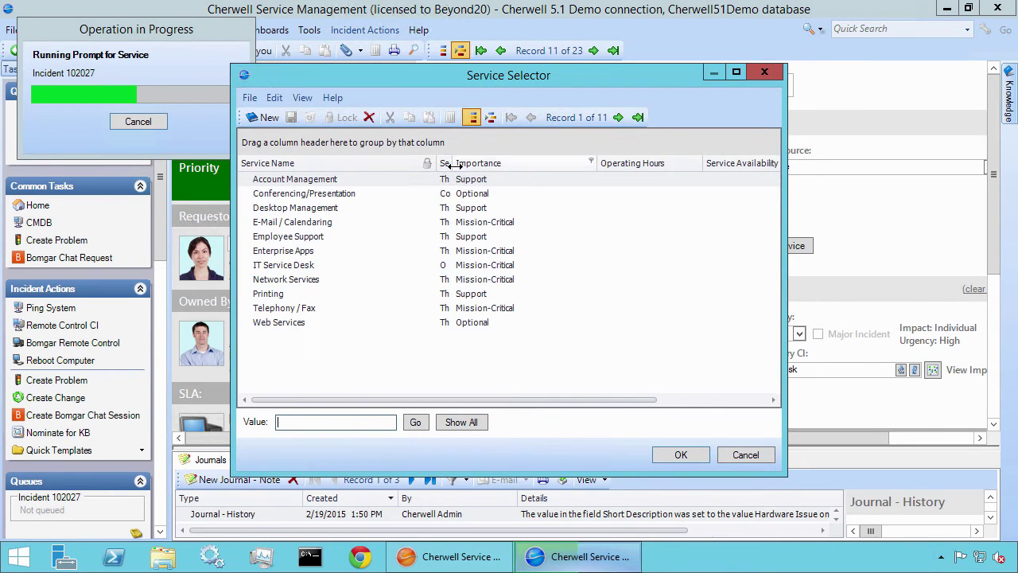
# Step: Widen the Service Description column in the Service Selector and move the Status column directly after Service Name
pyautogui.moveTo(451, 163); pyautogui.dragTo(542, 164)
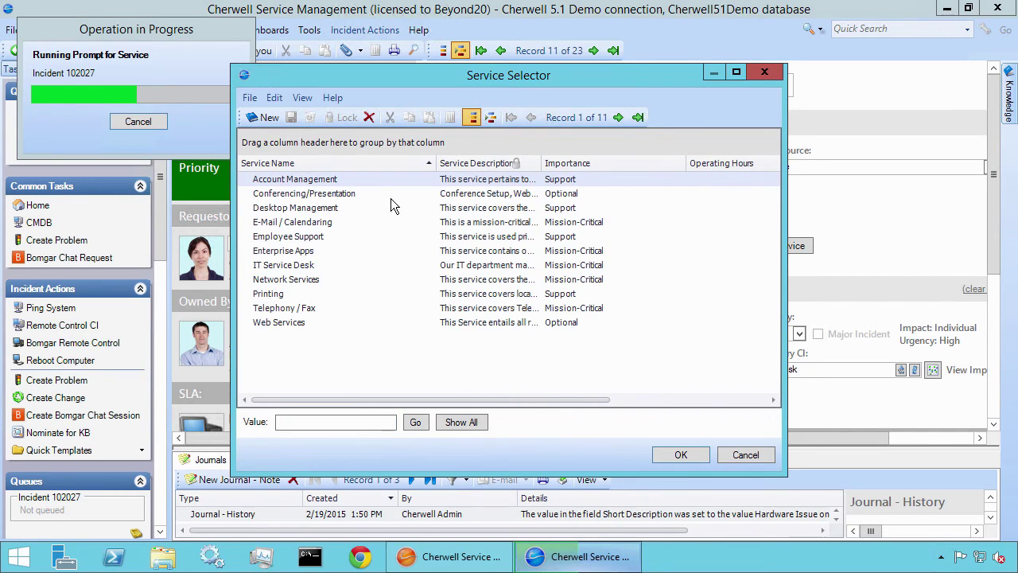
pyautogui.rightClick(399, 164)
pyautogui.moveTo(477, 174)
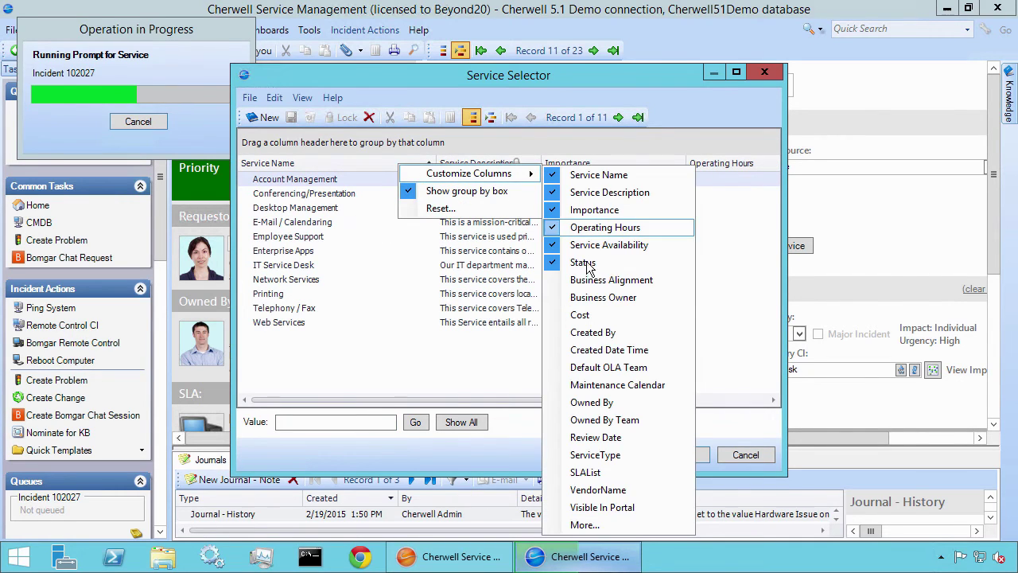
pyautogui.click(397, 282)
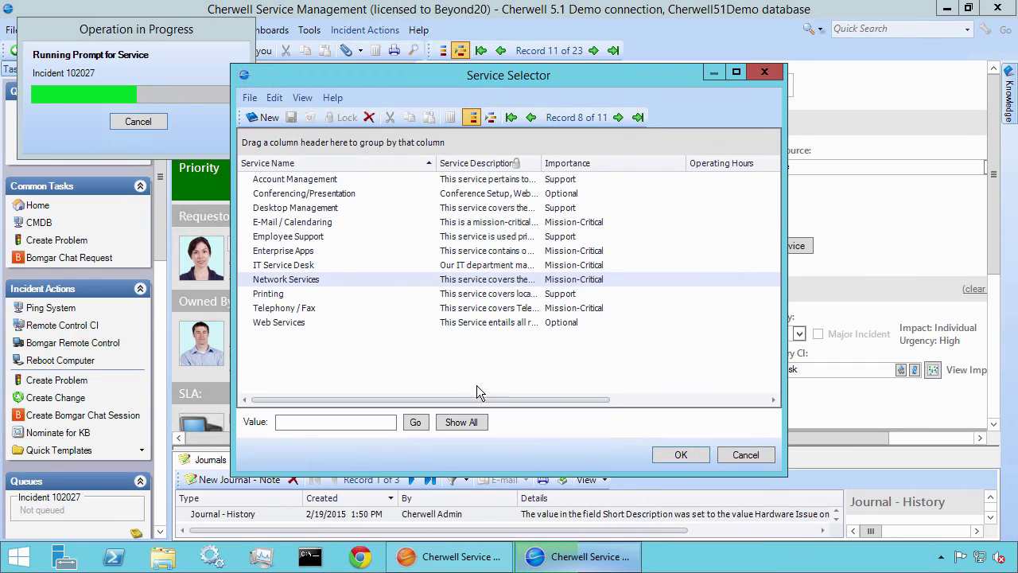
pyautogui.moveTo(475, 401); pyautogui.dragTo(668, 393)
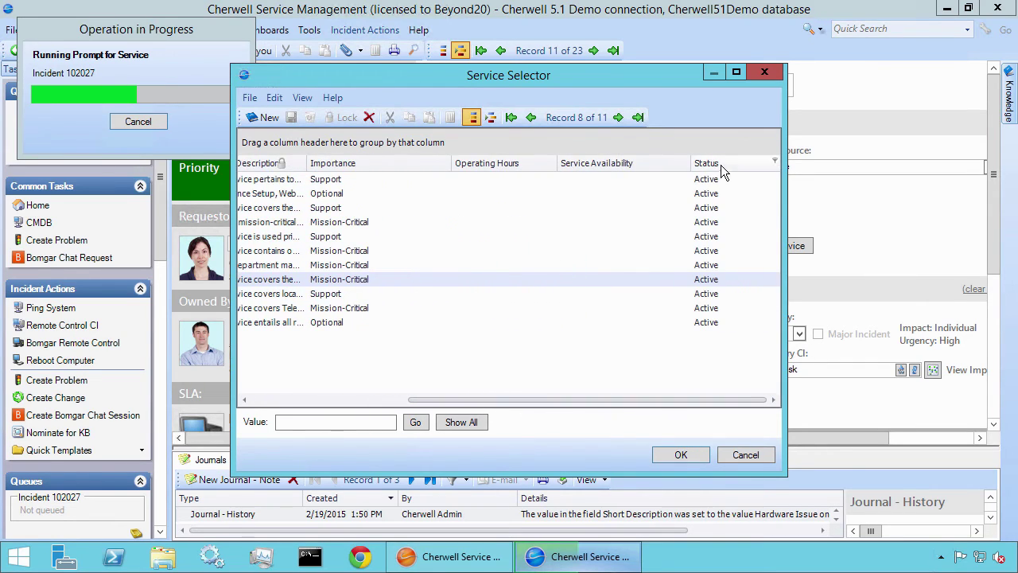
pyautogui.click(712, 183)
pyautogui.moveTo(702, 400)
pyautogui.mouseDown()
pyautogui.moveTo(496, 393)
pyautogui.moveTo(696, 387)
pyautogui.mouseUp()
pyautogui.moveTo(740, 162); pyautogui.dragTo(322, 168)
pyautogui.moveTo(466, 401); pyautogui.dragTo(290, 394)
pyautogui.moveTo(556, 163); pyautogui.dragTo(466, 172)
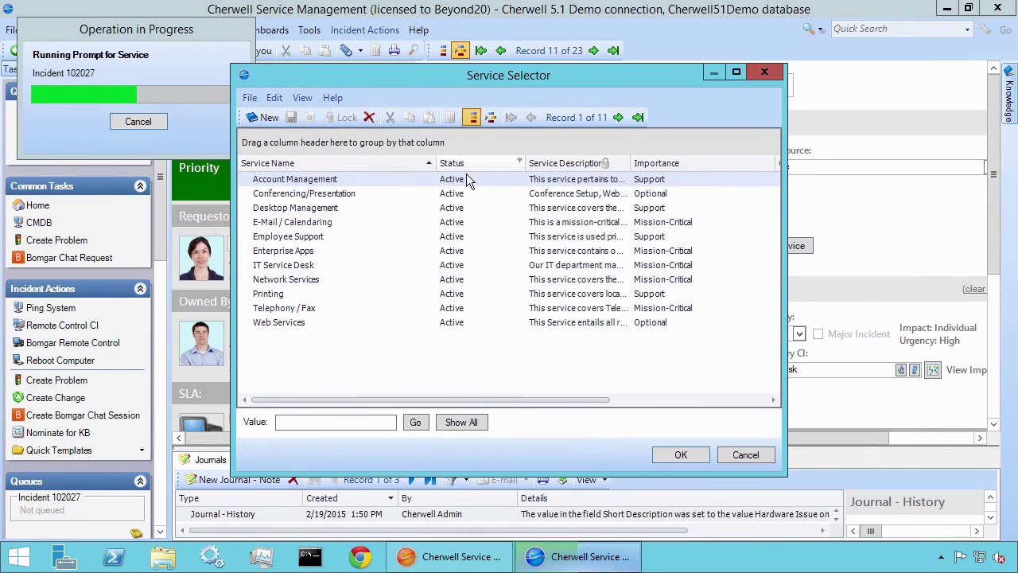
# Step: Choose Account Management as the incident's new service and accept the prompt
pyautogui.click(403, 206)
pyautogui.click(407, 280)
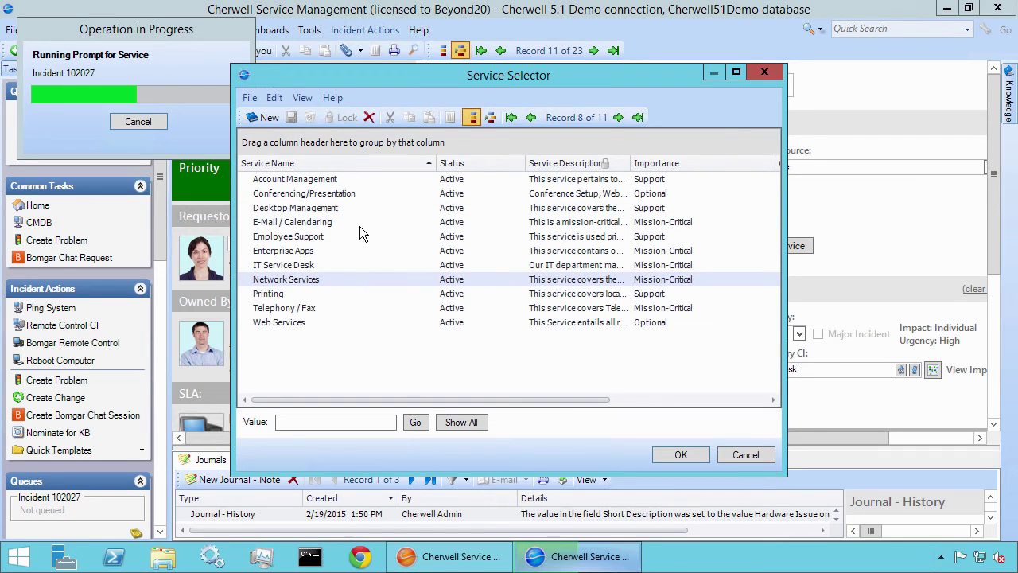
pyautogui.doubleClick(333, 184)
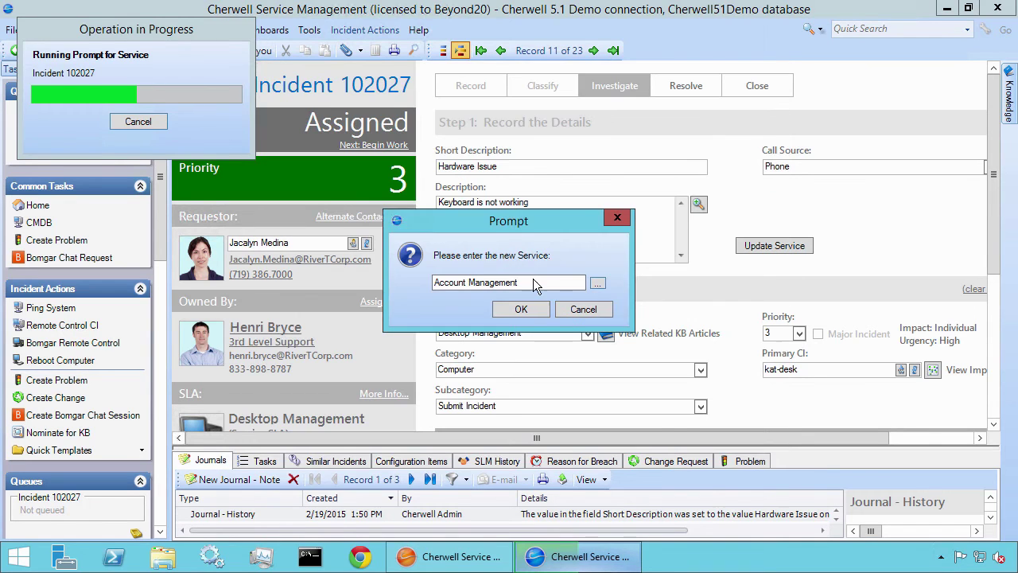
pyautogui.click(587, 309)
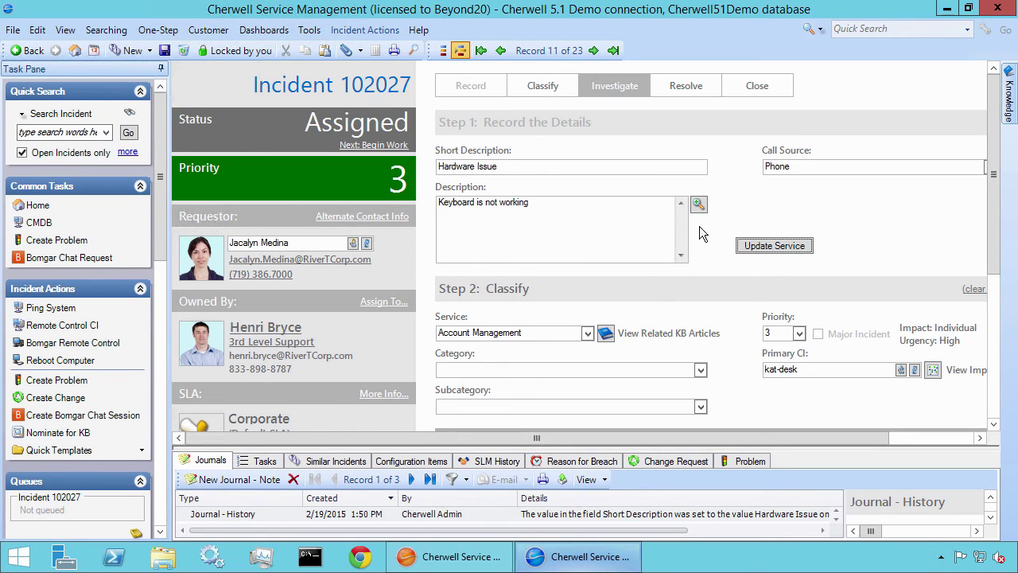
# Step: Set the incident's Category to Cherwell Self Service and its Subcategory to Change Password
pyautogui.scroll(-3, 994, 238)
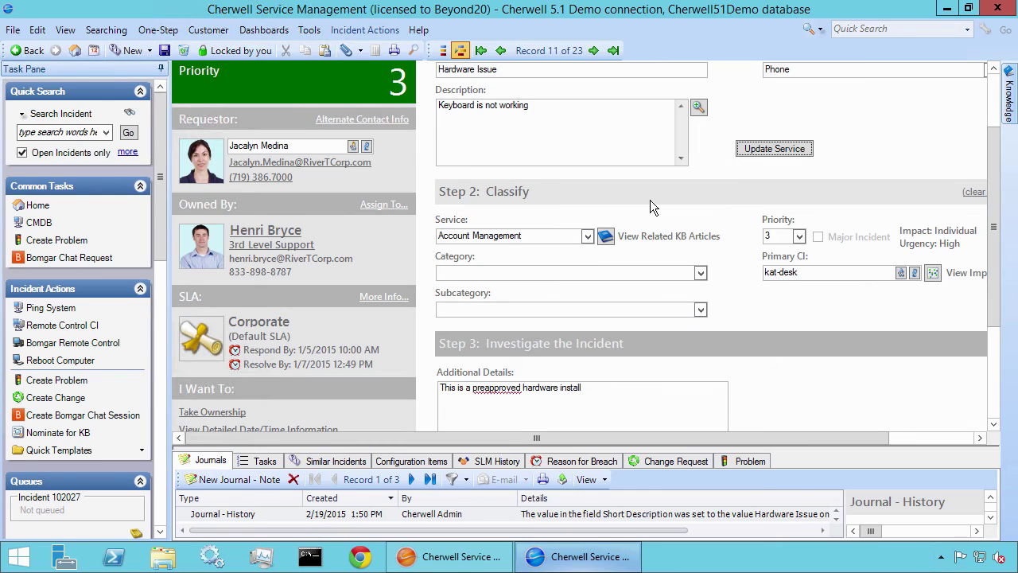
pyautogui.click(701, 272)
pyautogui.click(666, 288)
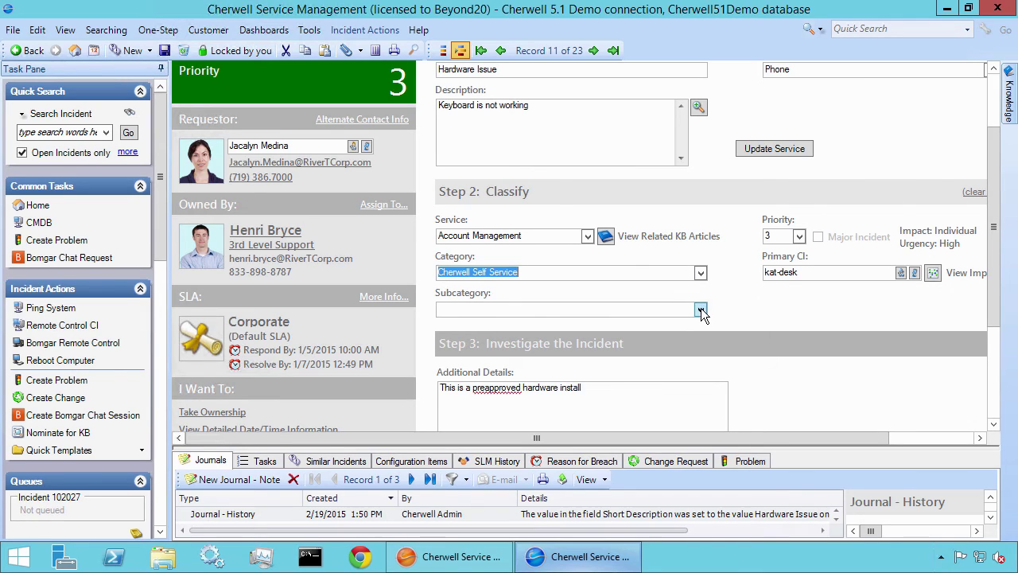
pyautogui.click(701, 310)
pyautogui.click(652, 325)
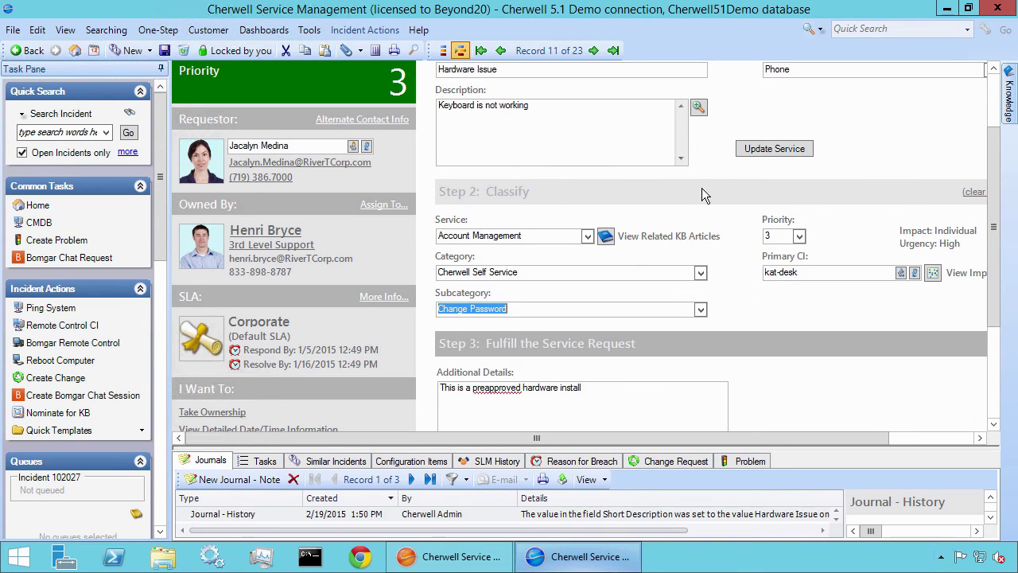